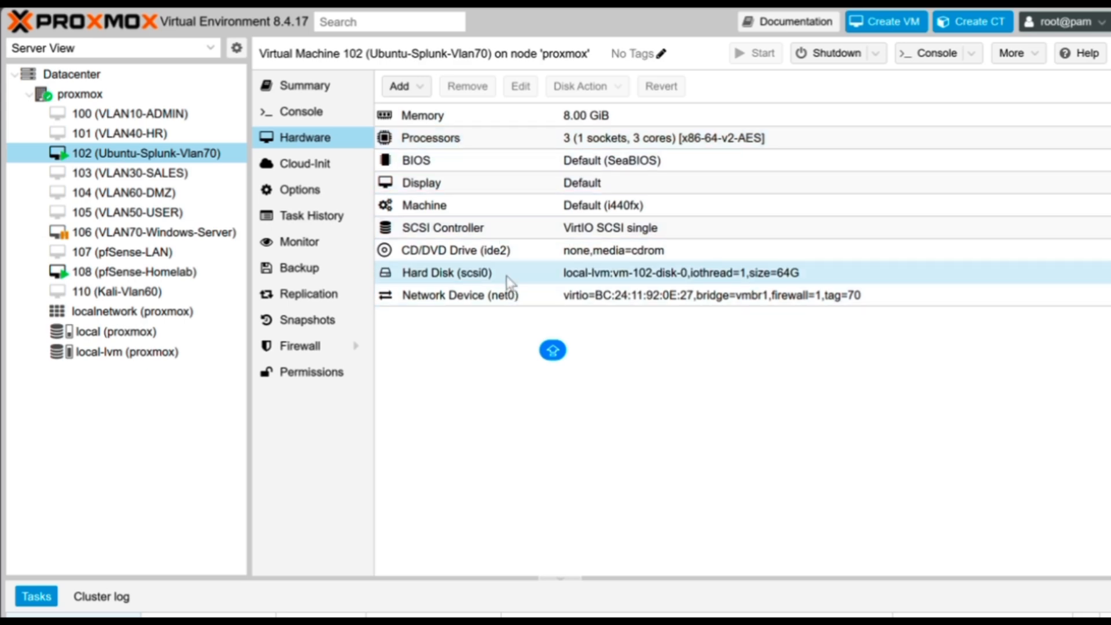
Run sudo apt update && sudo apt upgrade -y with the sudo password, then open the splunk.com login page
{"action": "left_click", "coordinate": [299, 111]}
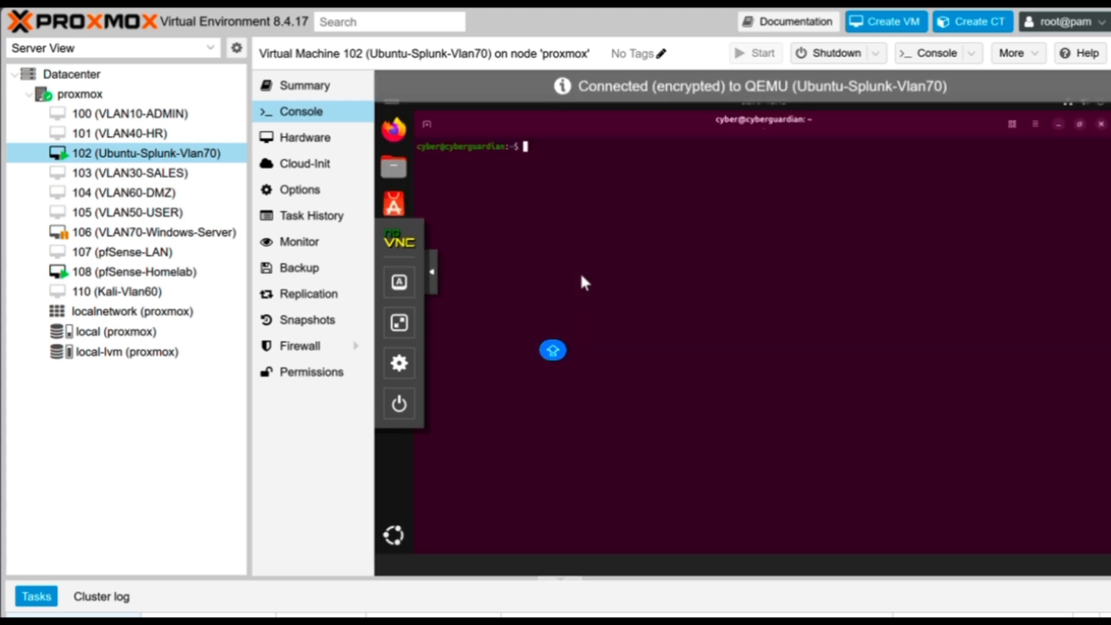
{"action": "type", "text": "sudo ap"}
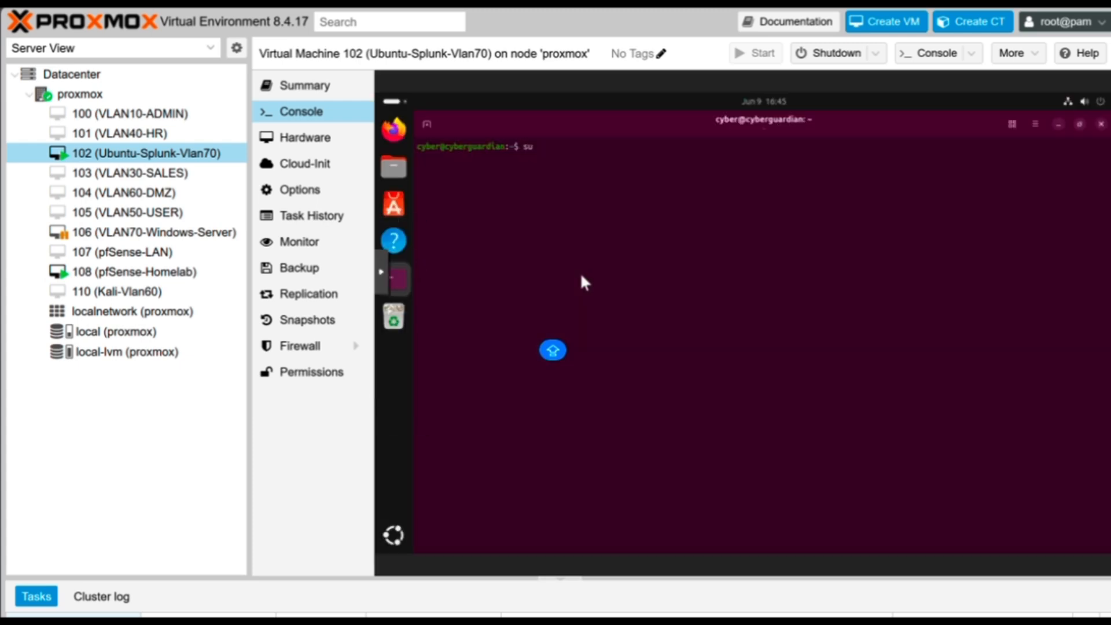
{"action": "type", "text": "t update && sudo apt"}
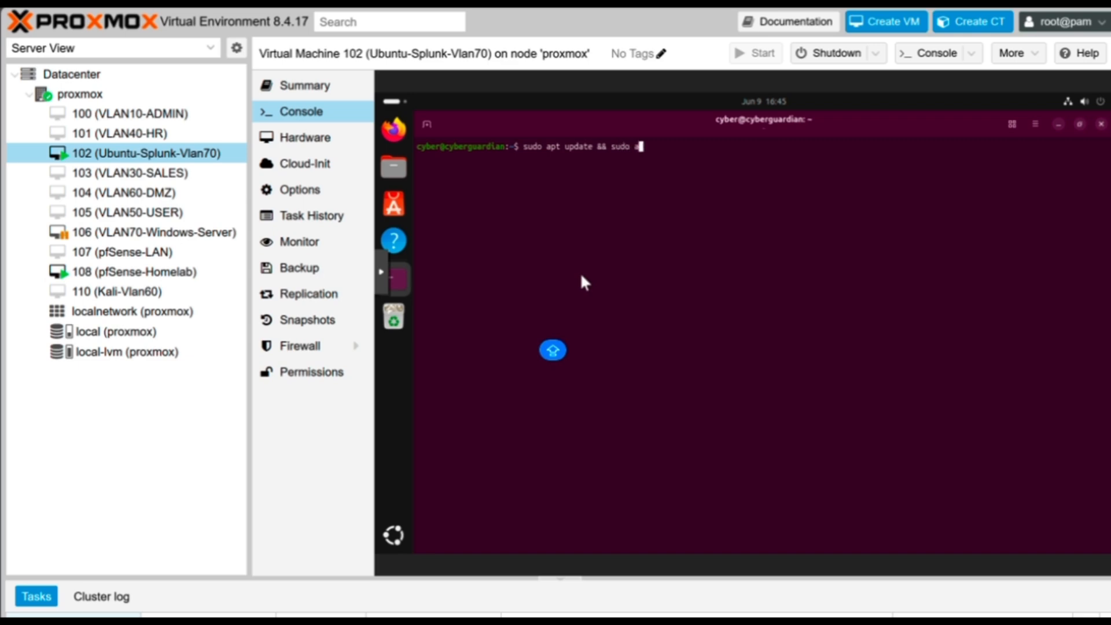
{"action": "type", "text": " upgrade -y"}
{"action": "key", "text": "Return"}
{"action": "type", "text": "********"}
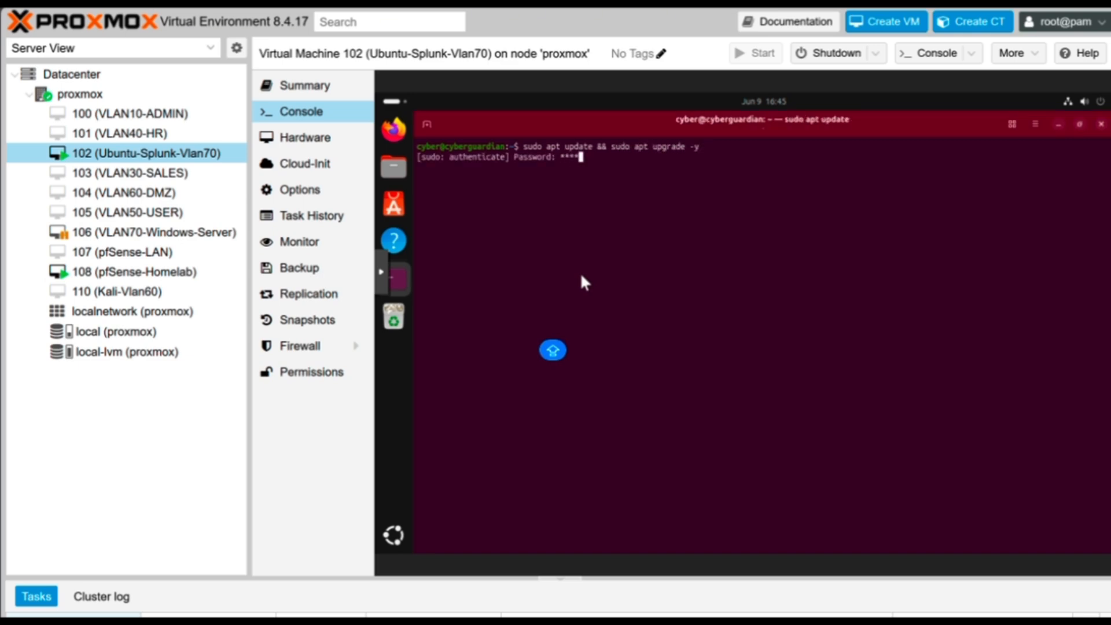
{"action": "key", "text": "Return"}
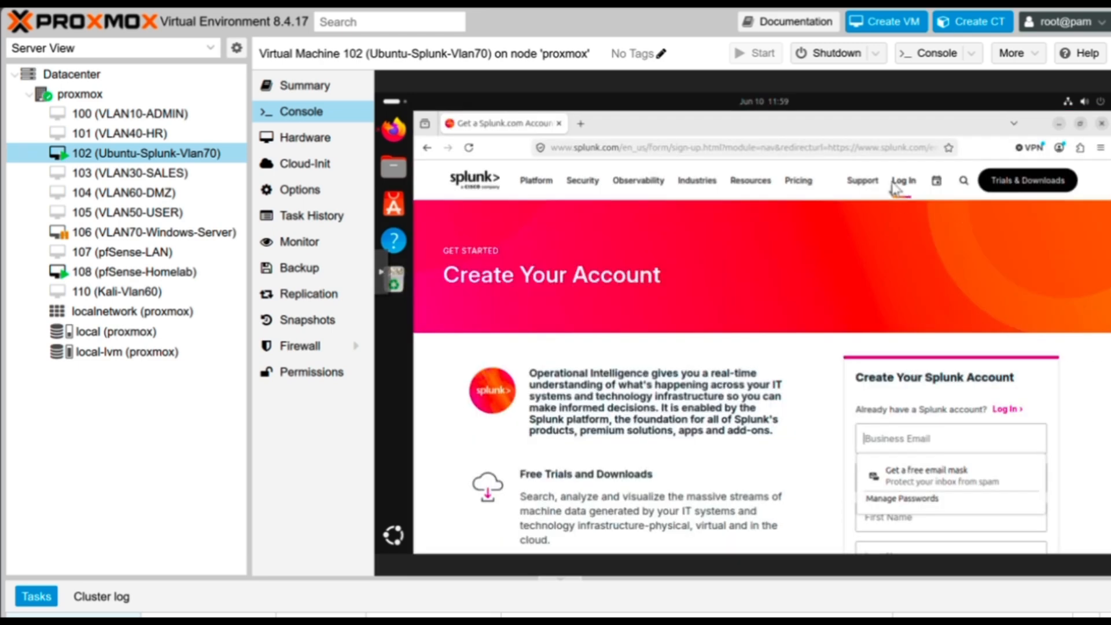
{"action": "mouse_move", "coordinate": [895, 188]}
{"action": "left_click", "coordinate": [893, 226]}
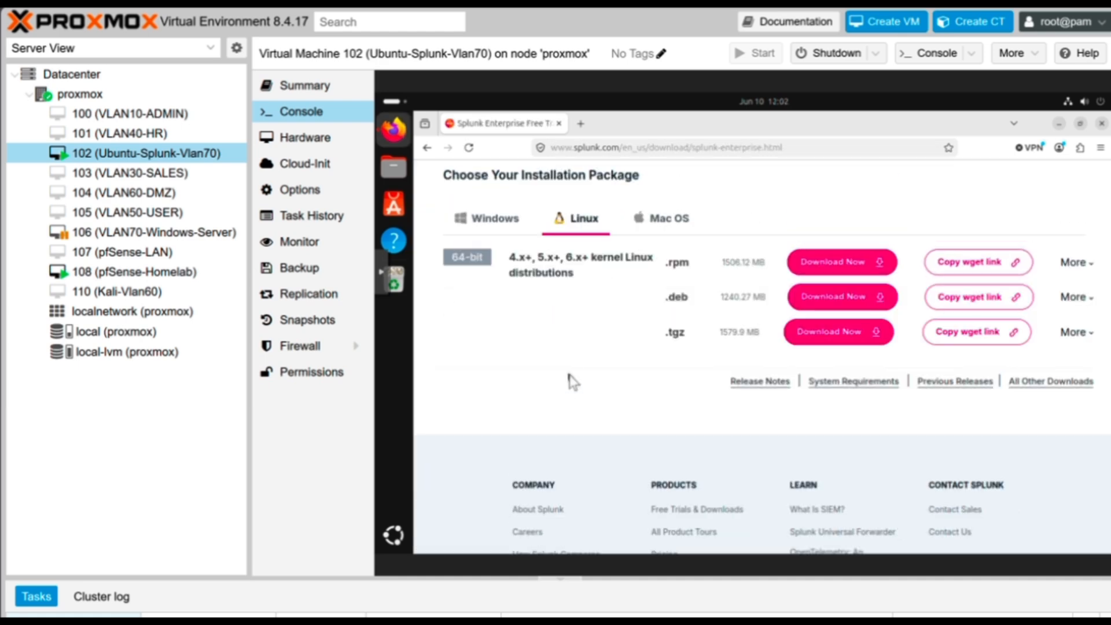
Download the Splunk Enterprise Linux .tgz package from splunk.com
{"action": "left_click", "coordinate": [816, 341]}
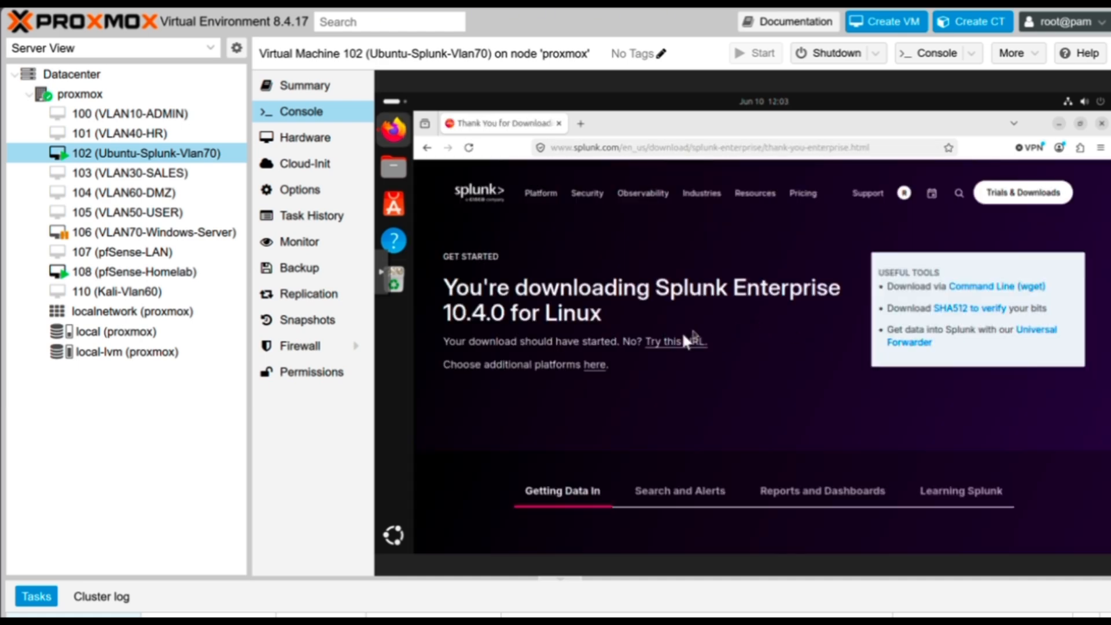
{"action": "left_click", "coordinate": [675, 341]}
{"action": "left_click", "coordinate": [381, 272]}
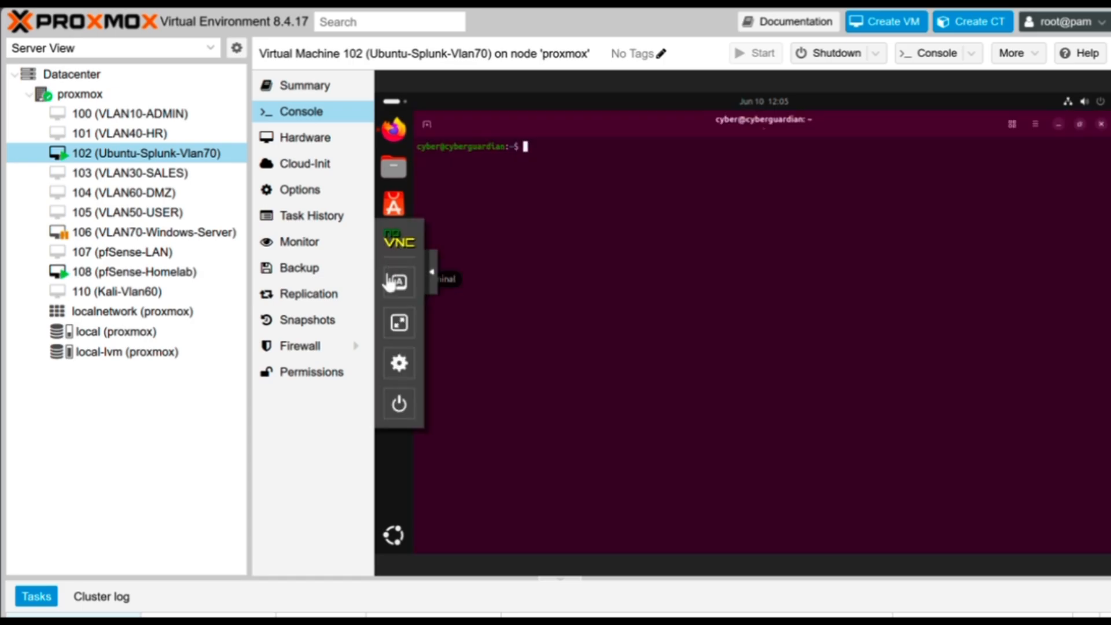
{"action": "left_click", "coordinate": [399, 322]}
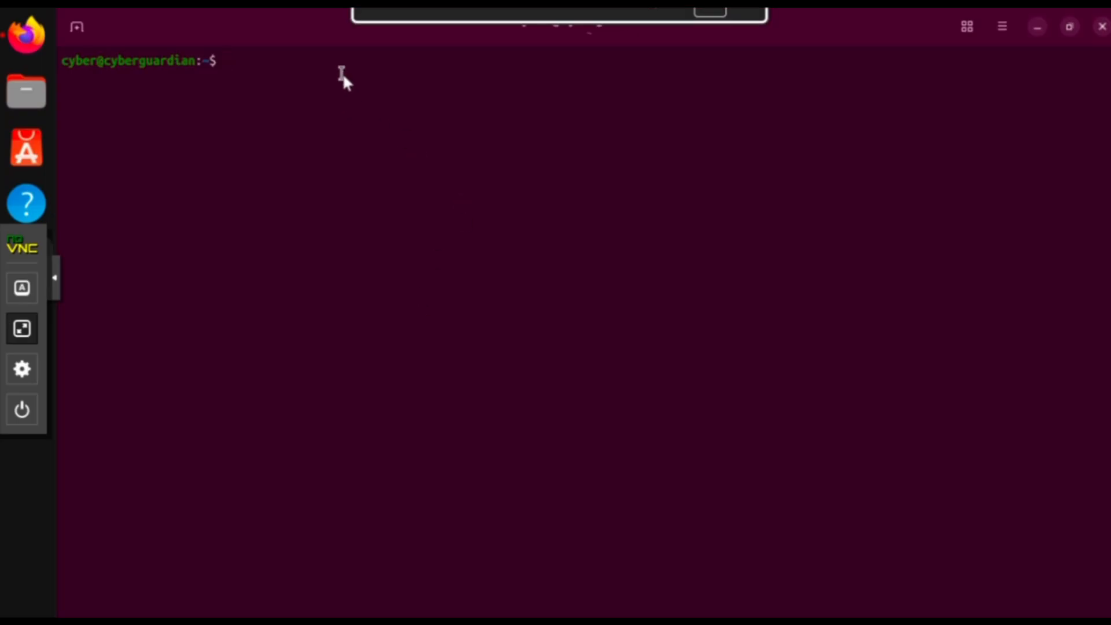
In Downloads, list the files and extract the Splunk archive with tar -xvzf
{"action": "type", "text": "cd Down"}
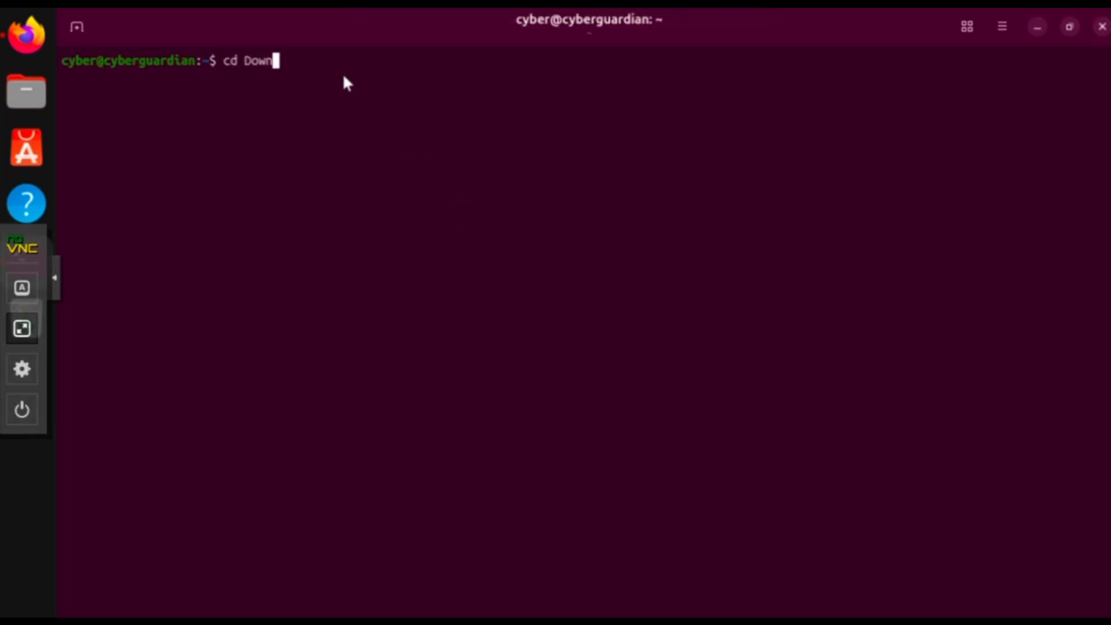
{"action": "type", "text": "loads"}
{"action": "key", "text": "Return"}
{"action": "type", "text": "ls"}
{"action": "key", "text": "Return"}
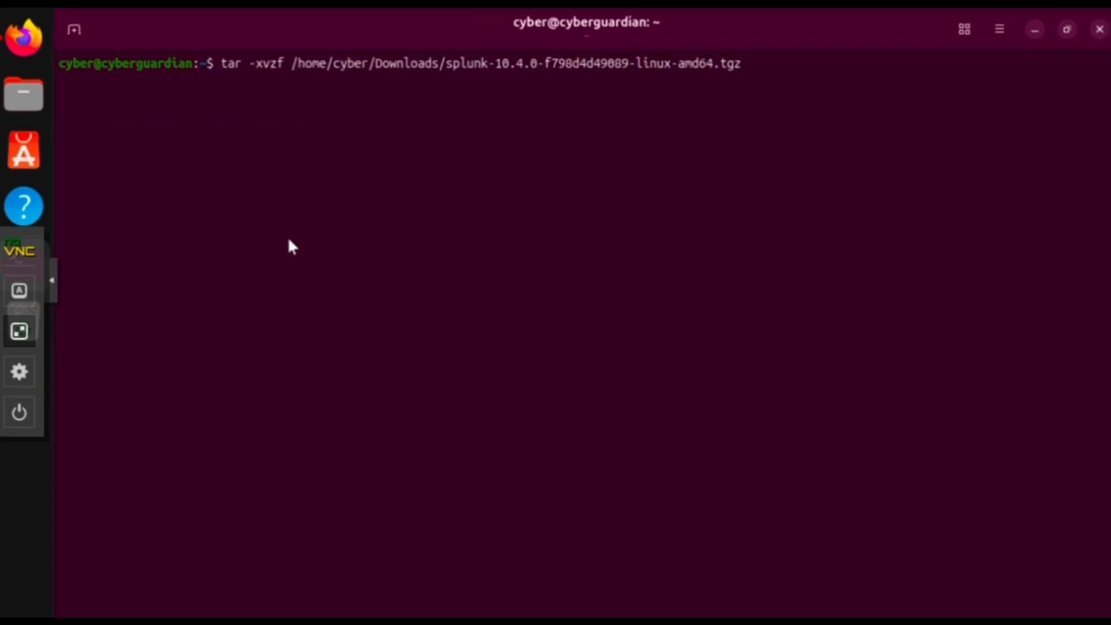
{"action": "key", "text": "Return"}
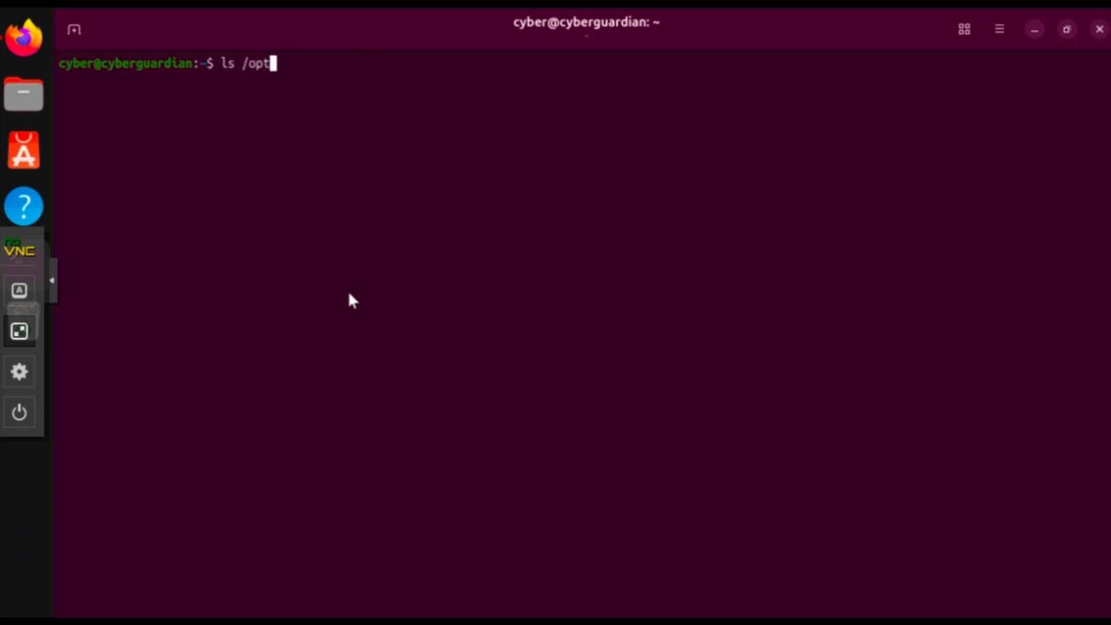
Move splunk into /opt, start it with --run-as-root and confirm its status
{"action": "key", "text": "Return"}
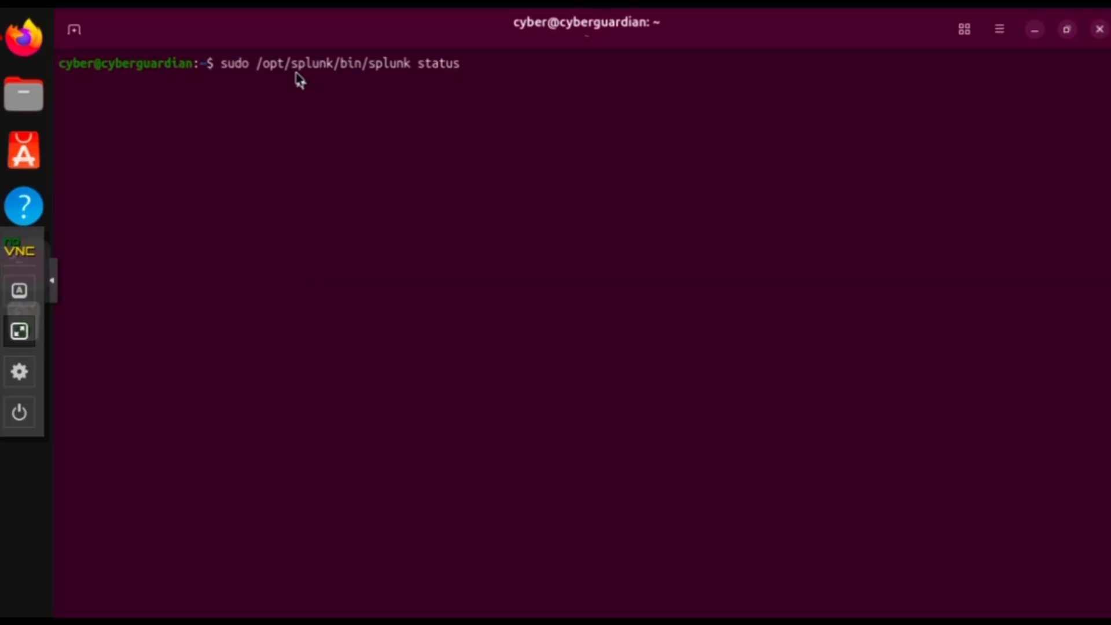
{"action": "key", "text": "Return"}
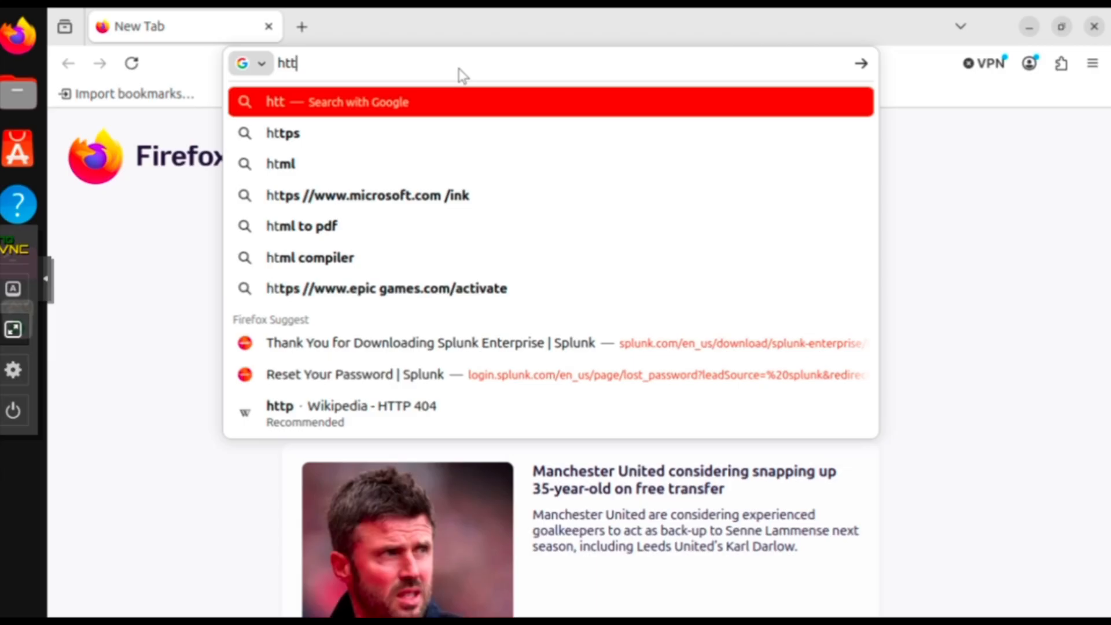
{"action": "type", "text": "p://"}
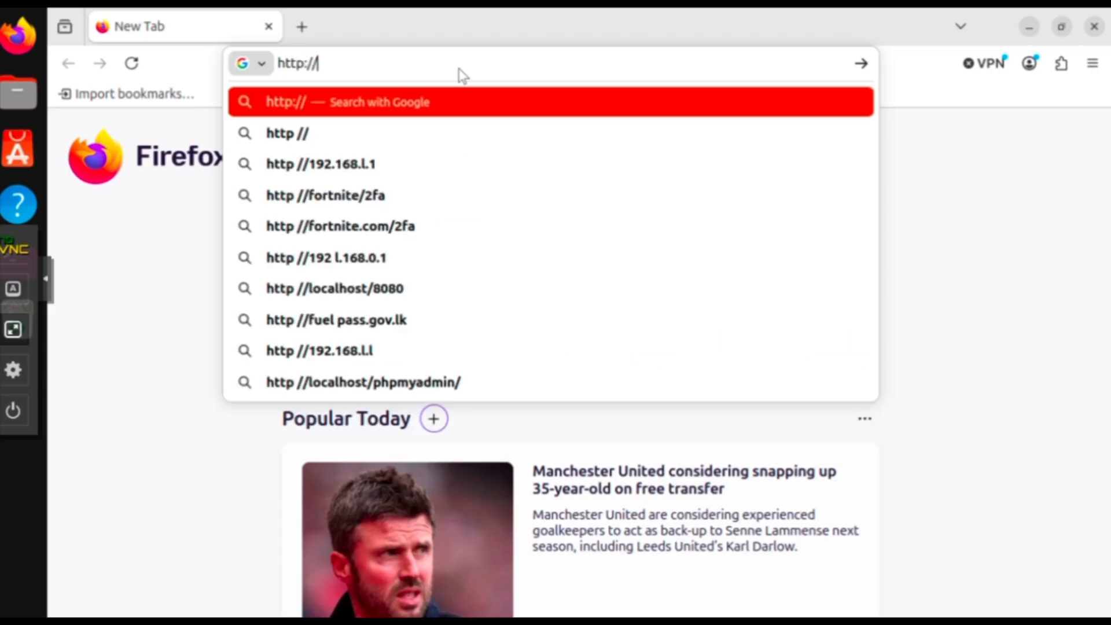
{"action": "type", "text": "cyberguardian:8000/"}
{"action": "key", "text": "Return"}
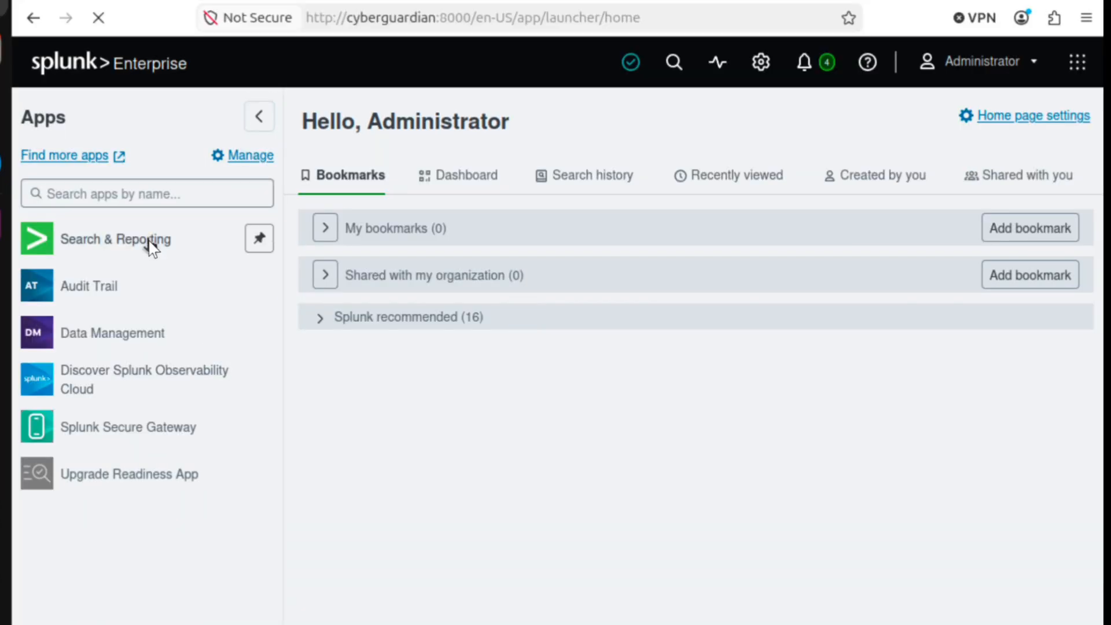
{"action": "left_click", "coordinate": [184, 279]}
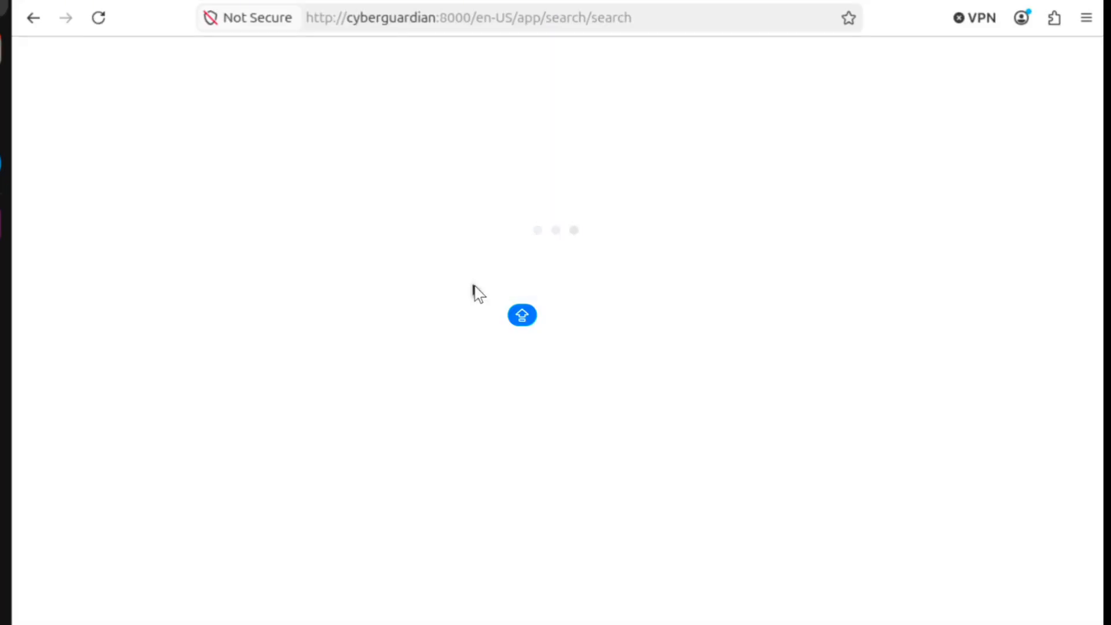
{"action": "type", "text": "index="}
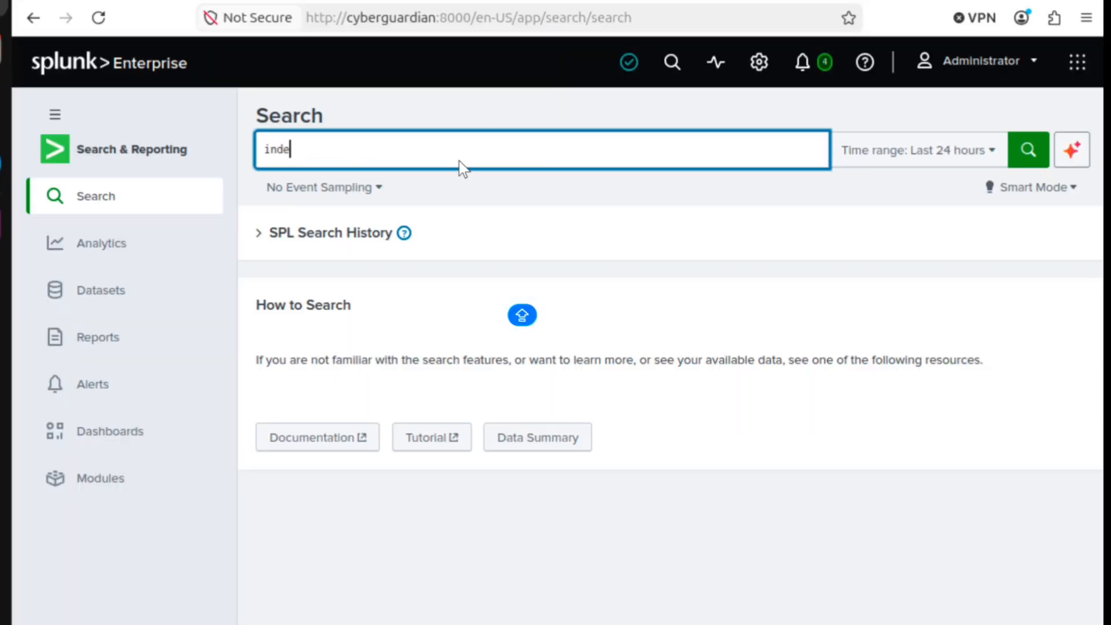
{"action": "type", "text": "*"}
{"action": "left_click", "coordinate": [1033, 145]}
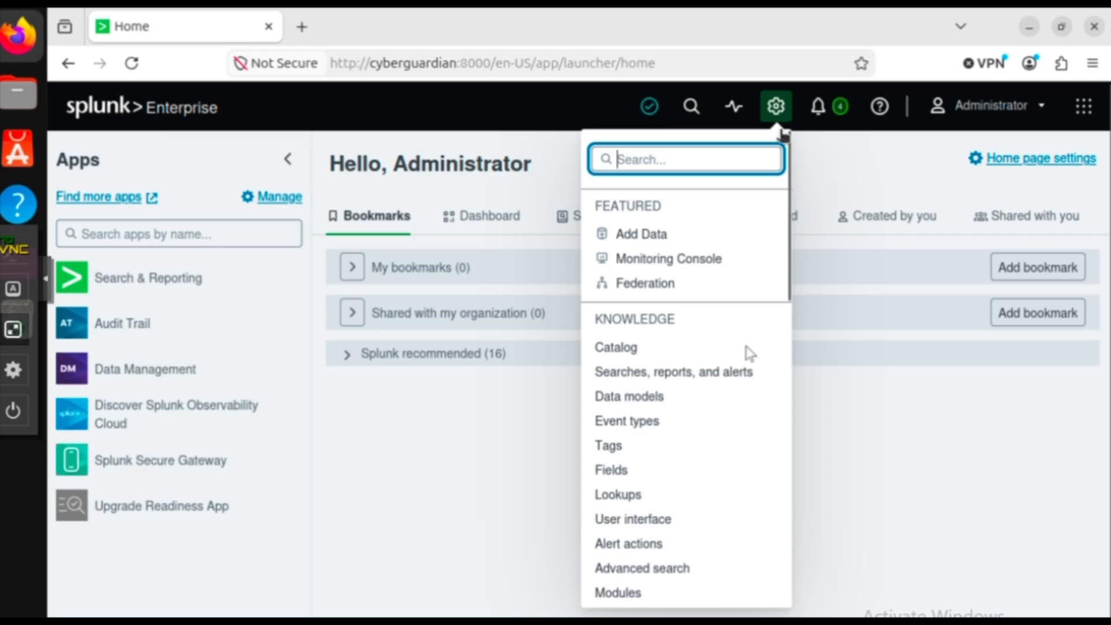
Go to Settings > Forwarding and receiving
{"action": "scroll", "coordinate": [746, 352], "scroll_direction": "down", "scroll_amount": 4}
{"action": "scroll", "coordinate": [720, 332], "scroll_direction": "down", "scroll_amount": 5}
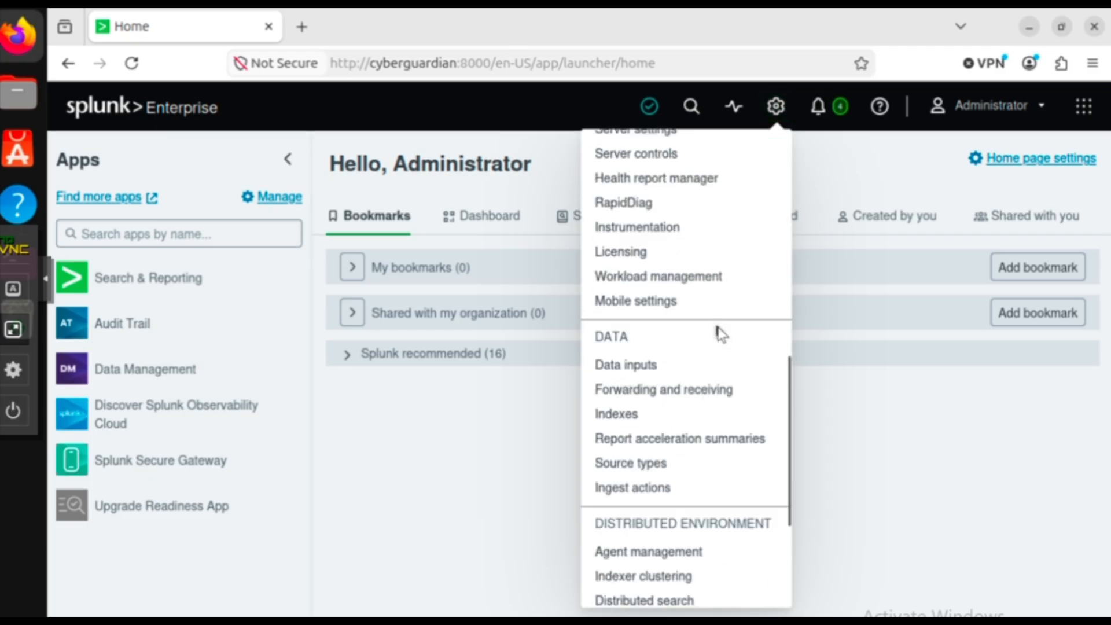
{"action": "left_click", "coordinate": [710, 391]}
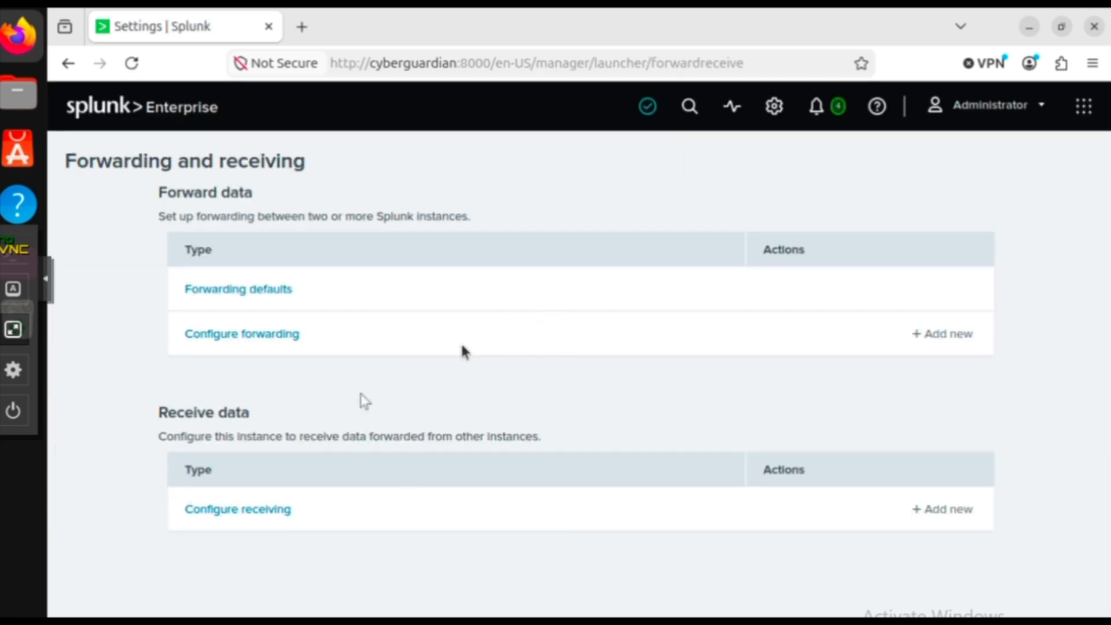
Add receiving port 9997 and confirm with sudo ss -tulpn | grep 9997 that it listens
{"action": "left_click", "coordinate": [279, 511]}
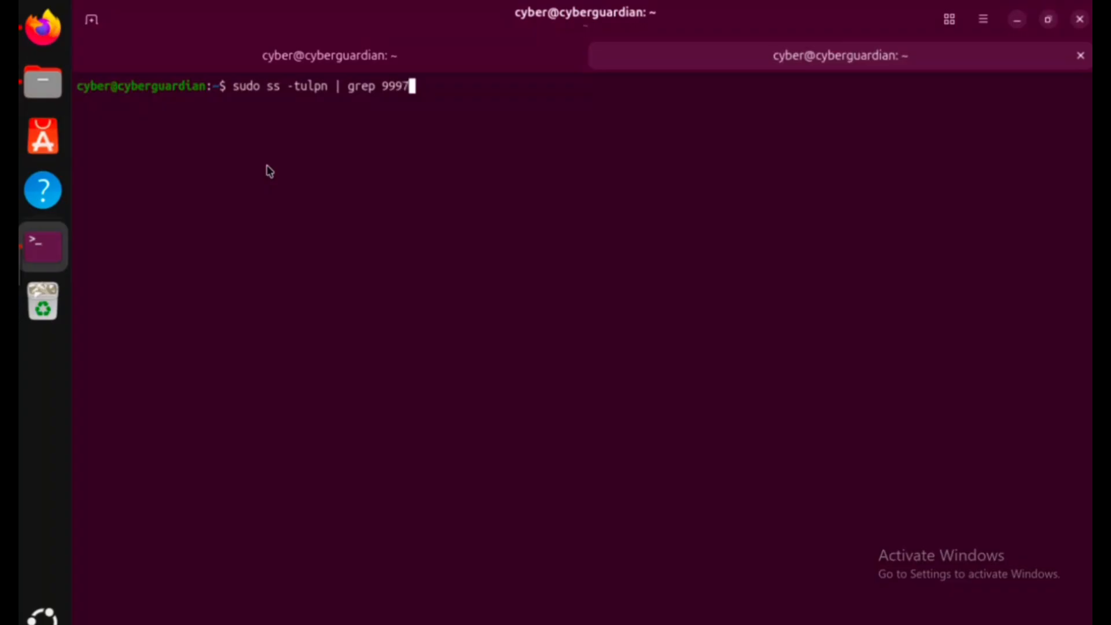
{"action": "key", "text": "Return"}
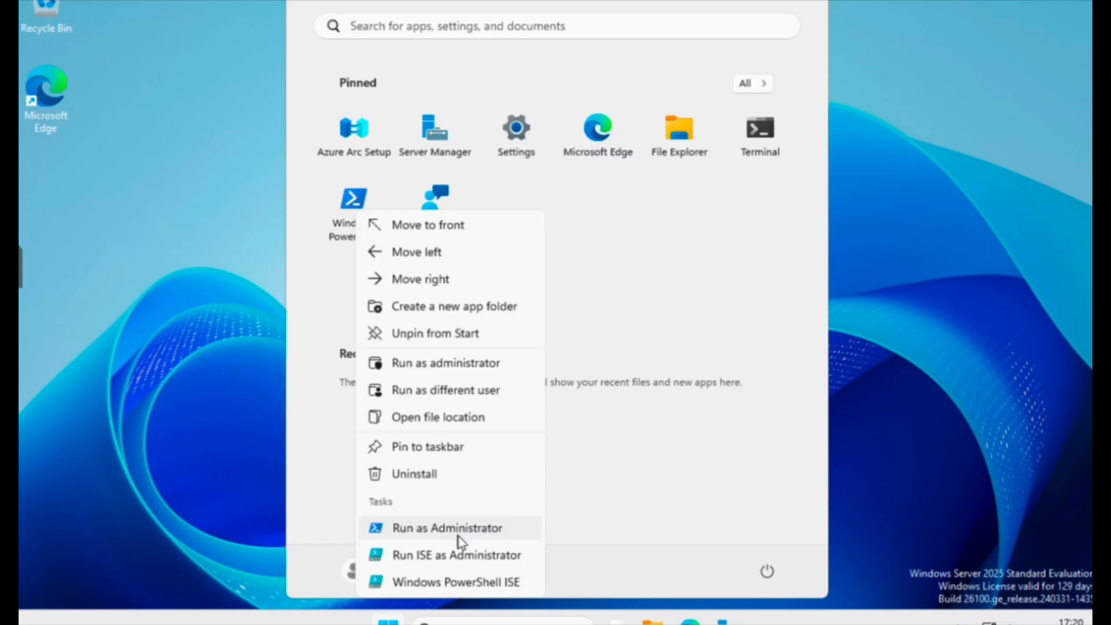
In an administrator PowerShell in C:\Tools\Sysmon, accept the Sysmon licence agreement
{"action": "left_click", "coordinate": [459, 527]}
{"action": "type", "text": "cd C:"}
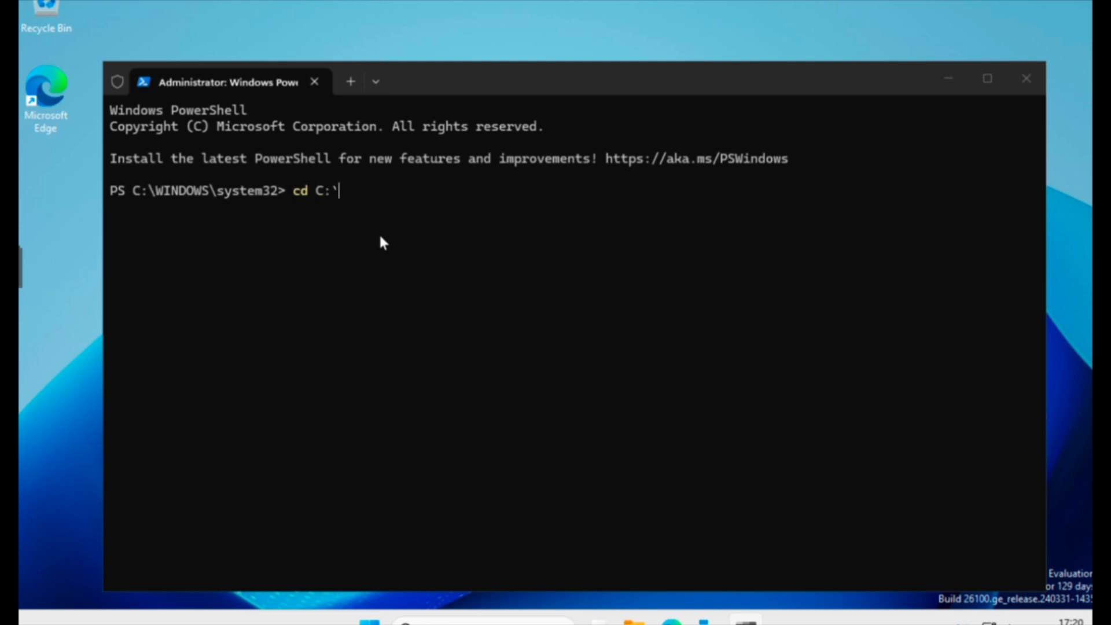
{"action": "type", "text": "\\Tools\\Sysmon"}
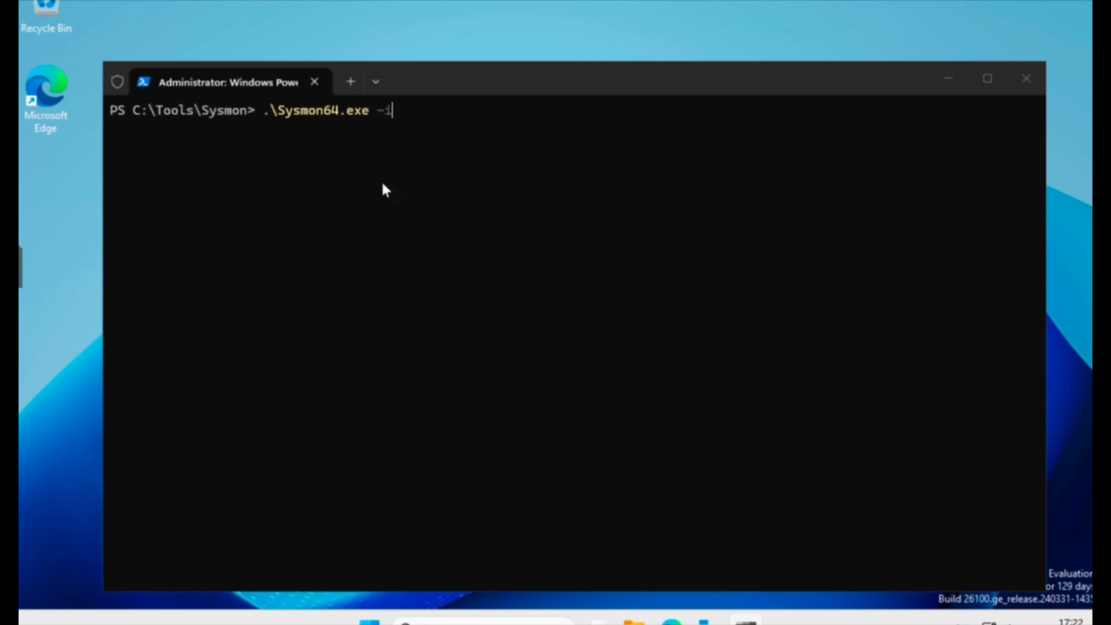
{"action": "key", "text": "Return"}
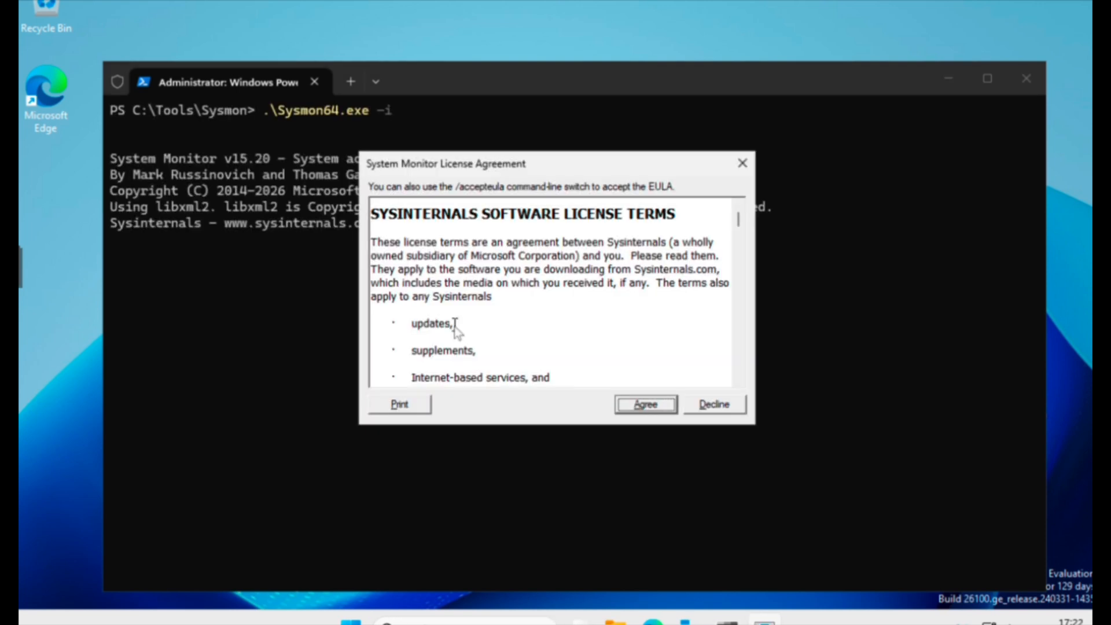
{"action": "scroll", "coordinate": [520, 336], "scroll_direction": "down", "scroll_amount": 15}
{"action": "scroll", "coordinate": [524, 339], "scroll_direction": "down", "scroll_amount": 10}
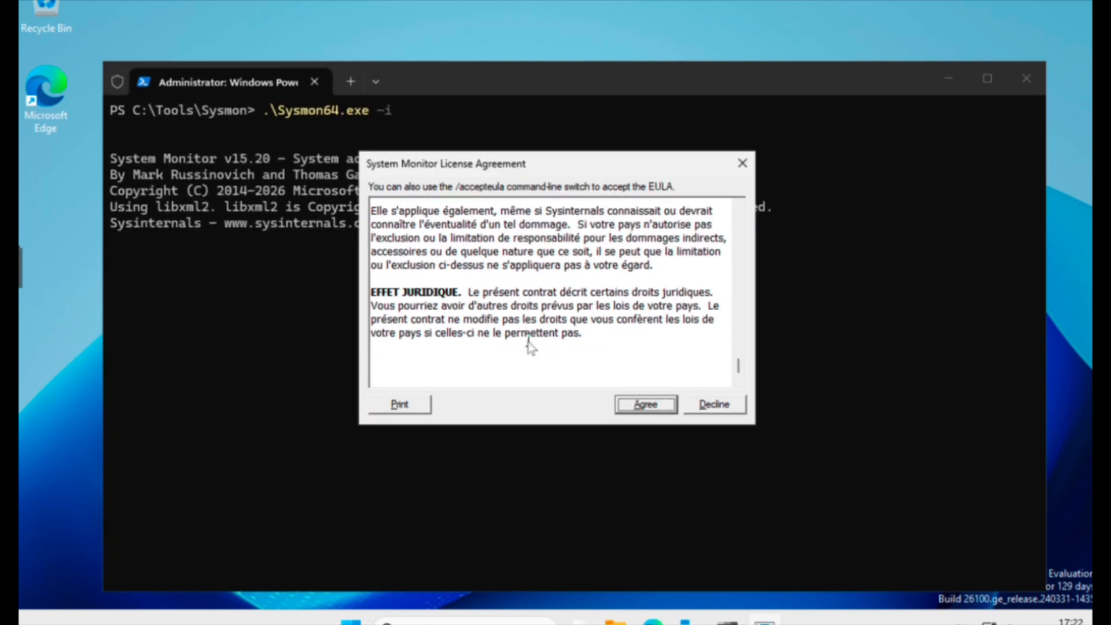
{"action": "left_click", "coordinate": [653, 407]}
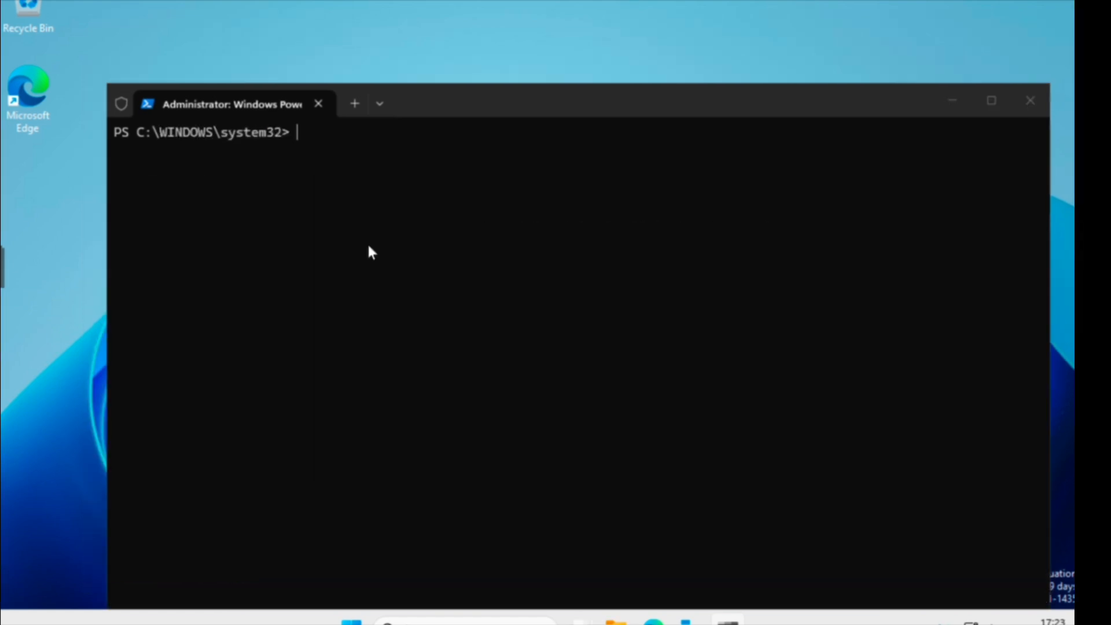
Check with Get-Service Sysmon64 that the Sysmon64 service is running
{"action": "type", "text": "Get-Serv"}
{"action": "key", "text": "Tab"}
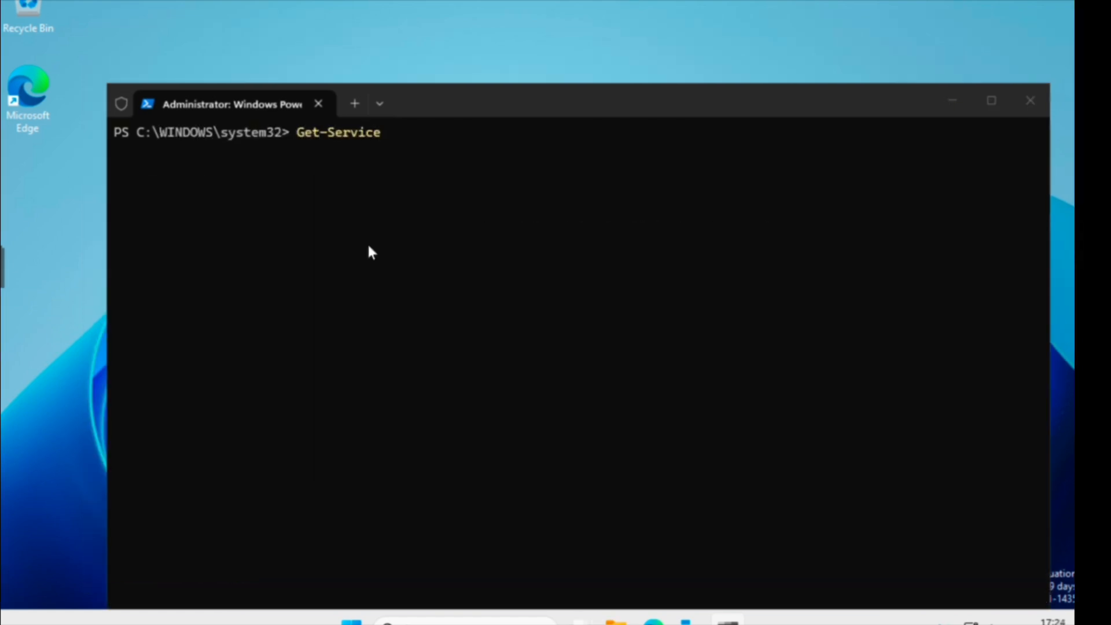
{"action": "type", "text": "Sysmon64"}
{"action": "key", "text": "Return"}
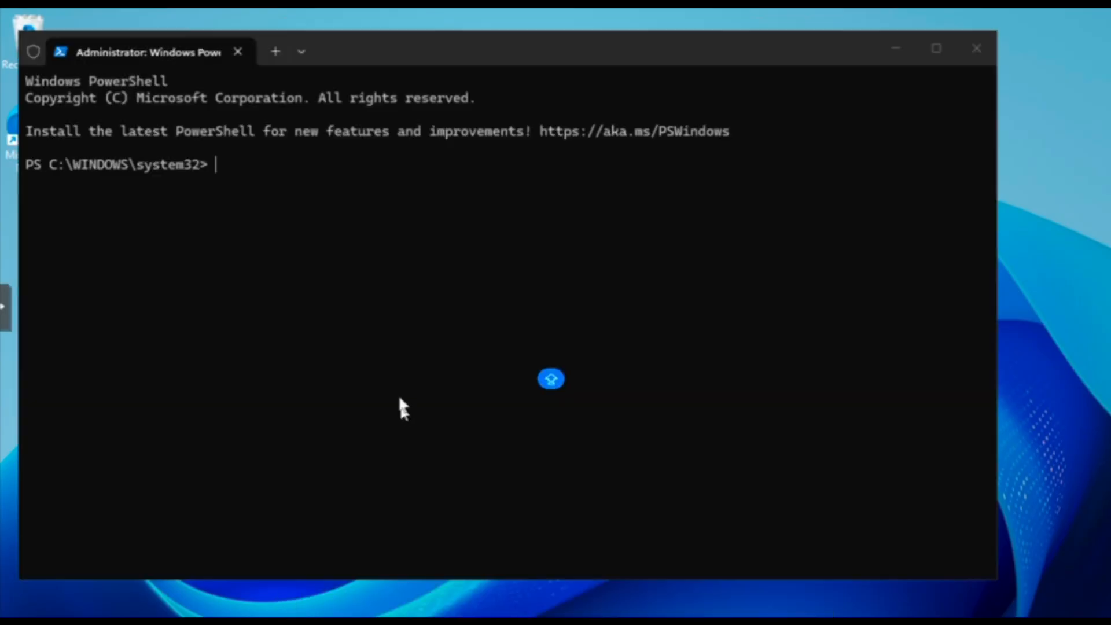
Launch notepad from the prompt and open Event Viewer
{"action": "type", "text": "notepad"}
{"action": "key", "text": "Return"}
{"action": "key", "text": "super+s"}
{"action": "left_click", "coordinate": [452, 139]}
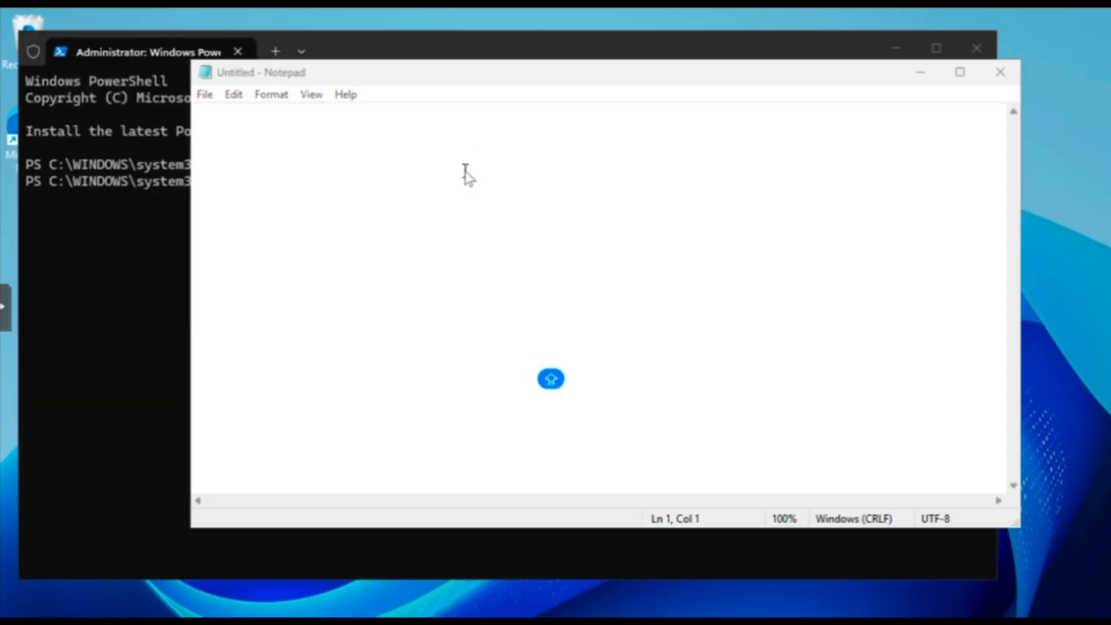
Navigate to Applications and Services Logs > Microsoft > Windows > Sysmon > Operational
{"action": "left_click", "coordinate": [99, 129]}
{"action": "left_click", "coordinate": [236, 248]}
{"action": "double_click", "coordinate": [236, 195]}
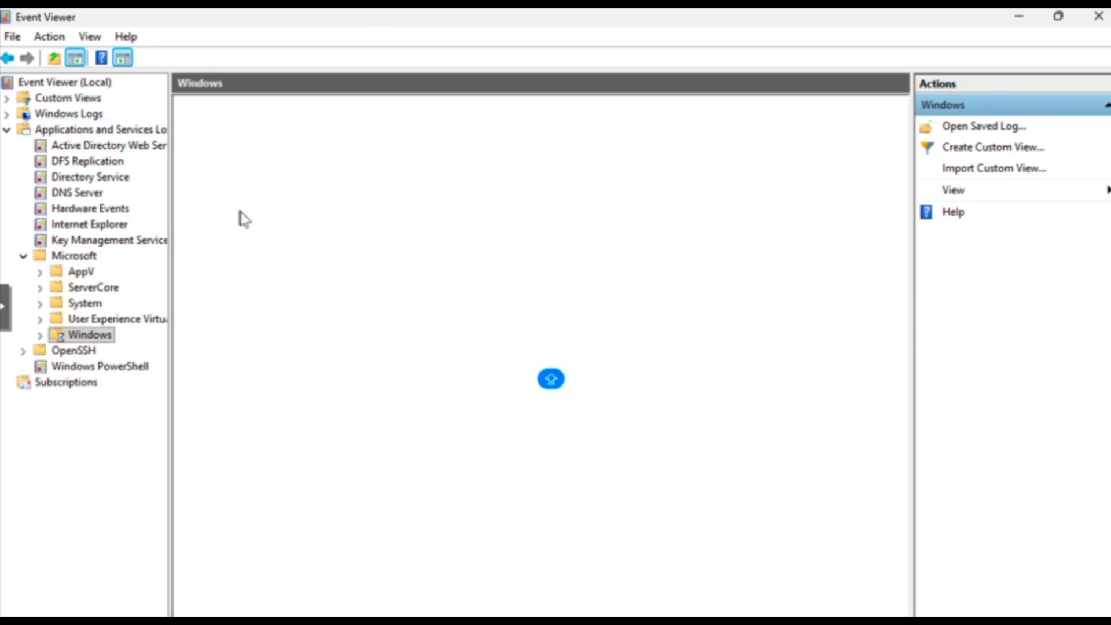
{"action": "left_click", "coordinate": [291, 375]}
{"action": "key", "text": "s"}
{"action": "scroll", "coordinate": [284, 376], "scroll_direction": "down", "scroll_amount": 15}
{"action": "left_click", "coordinate": [228, 361]}
{"action": "double_click", "coordinate": [228, 361]}
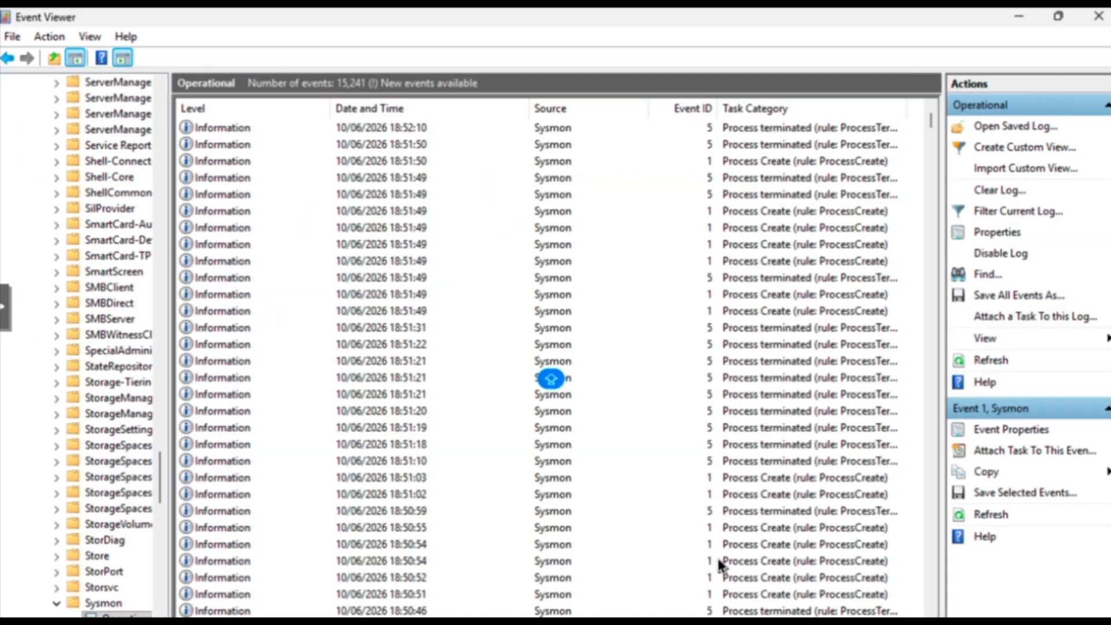
{"action": "scroll", "coordinate": [714, 557], "scroll_direction": "down", "scroll_amount": 3}
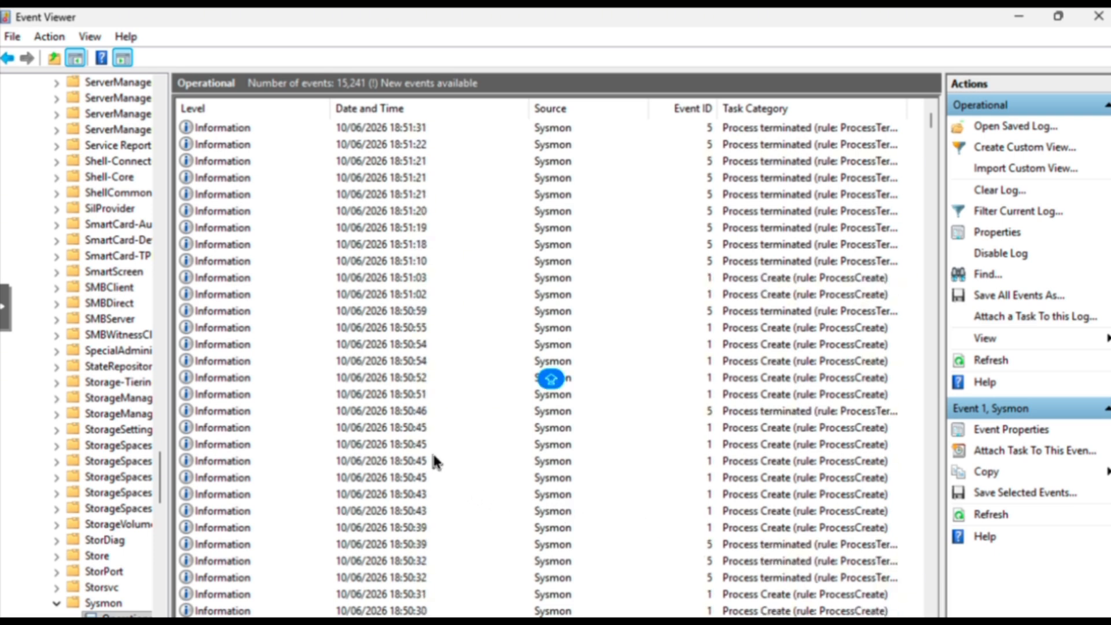
Inspect the 18:50:39 Process Create event's notepad.exe image path, then start logging in to splunk.com
{"action": "double_click", "coordinate": [426, 525]}
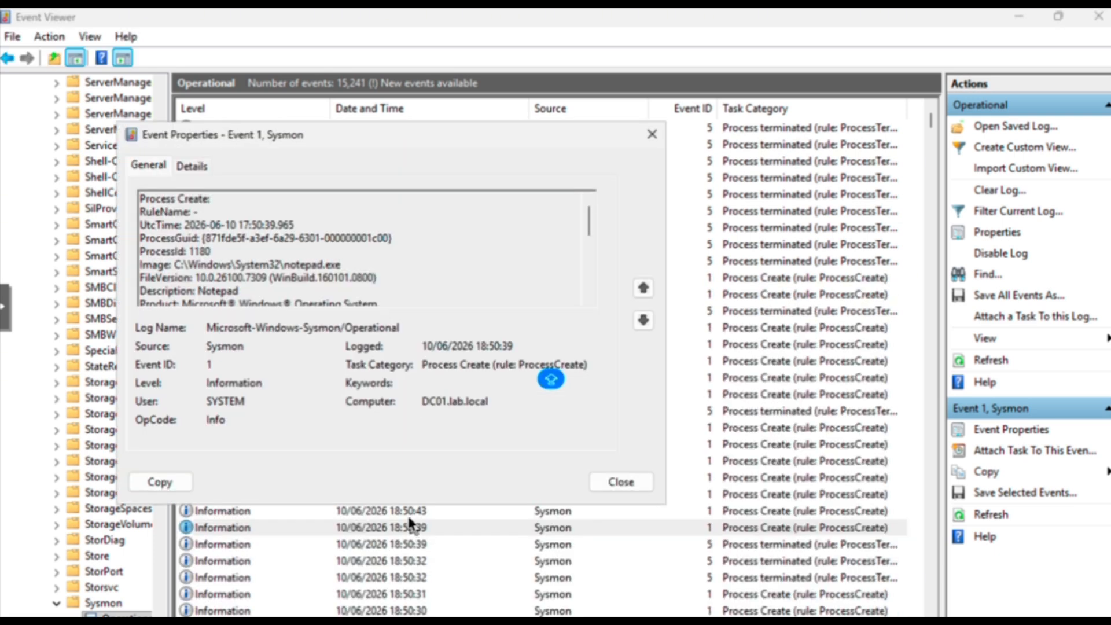
{"action": "triple_click", "coordinate": [305, 266]}
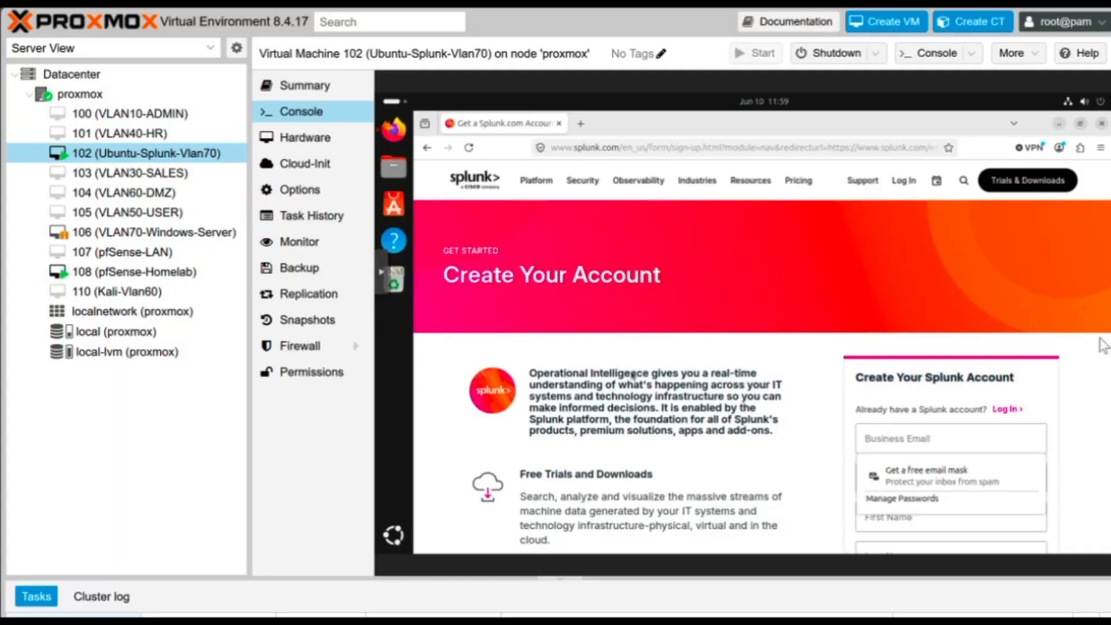
{"action": "mouse_move", "coordinate": [902, 194]}
{"action": "left_click", "coordinate": [896, 224]}
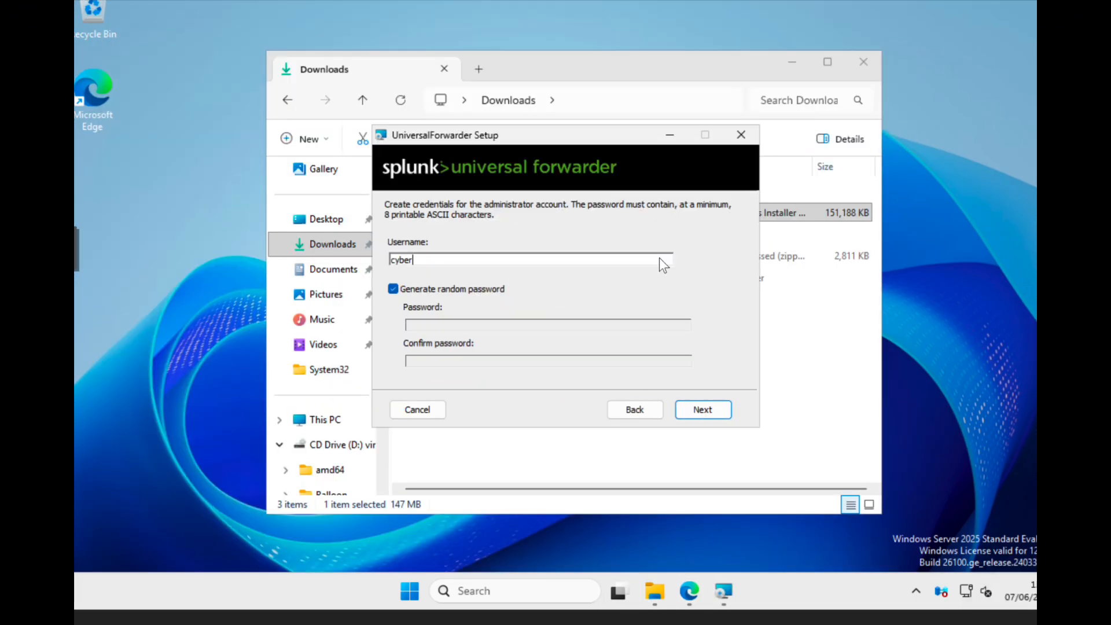
Enter the administrator credentials with random password generation turned off
{"action": "type", "text": "26"}
{"action": "left_click", "coordinate": [393, 289]}
{"action": "left_click", "coordinate": [703, 409]}
Set the receiving indexer to cyberguardian on port 9997 and install the forwarder
{"action": "type", "text": "an"}
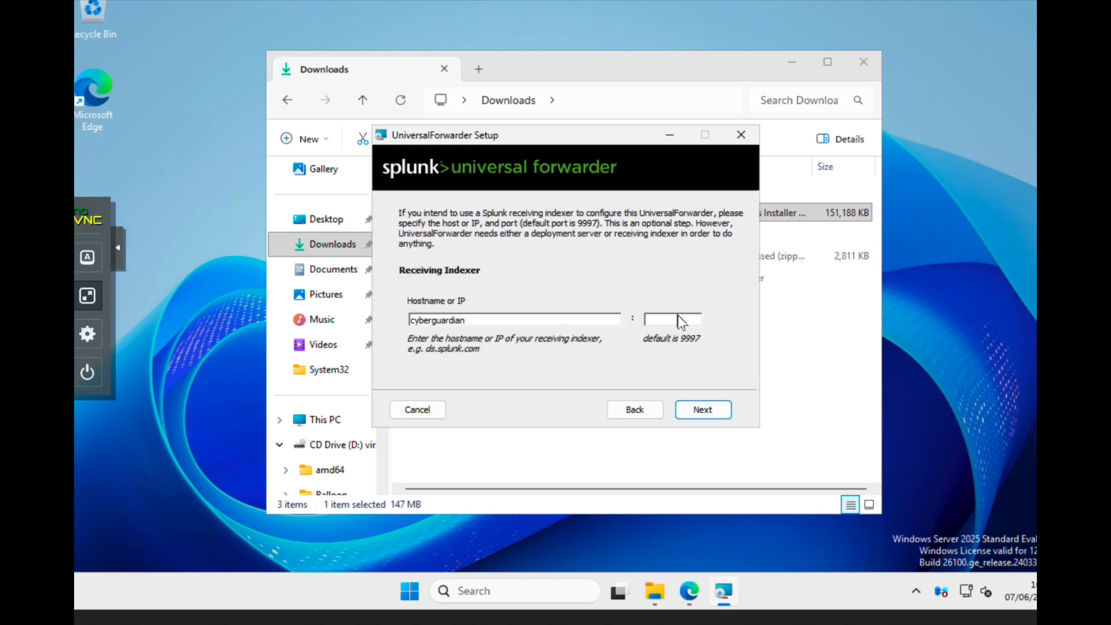
{"action": "left_click", "coordinate": [679, 317]}
{"action": "type", "text": "9997"}
{"action": "left_click", "coordinate": [703, 410]}
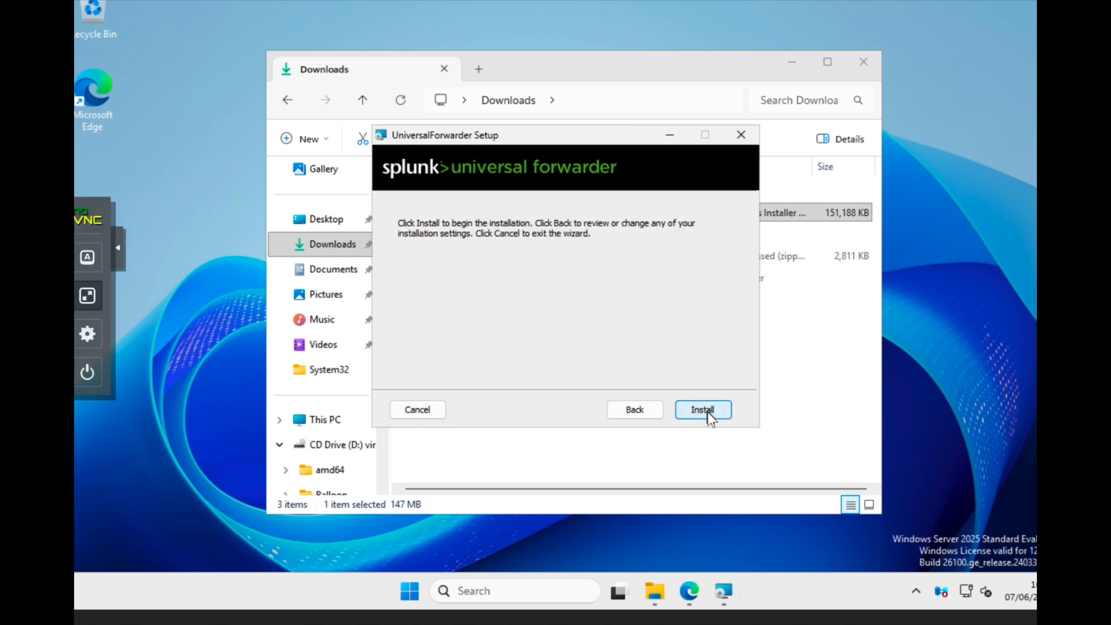
{"action": "left_click", "coordinate": [710, 416]}
{"action": "left_click", "coordinate": [791, 62]}
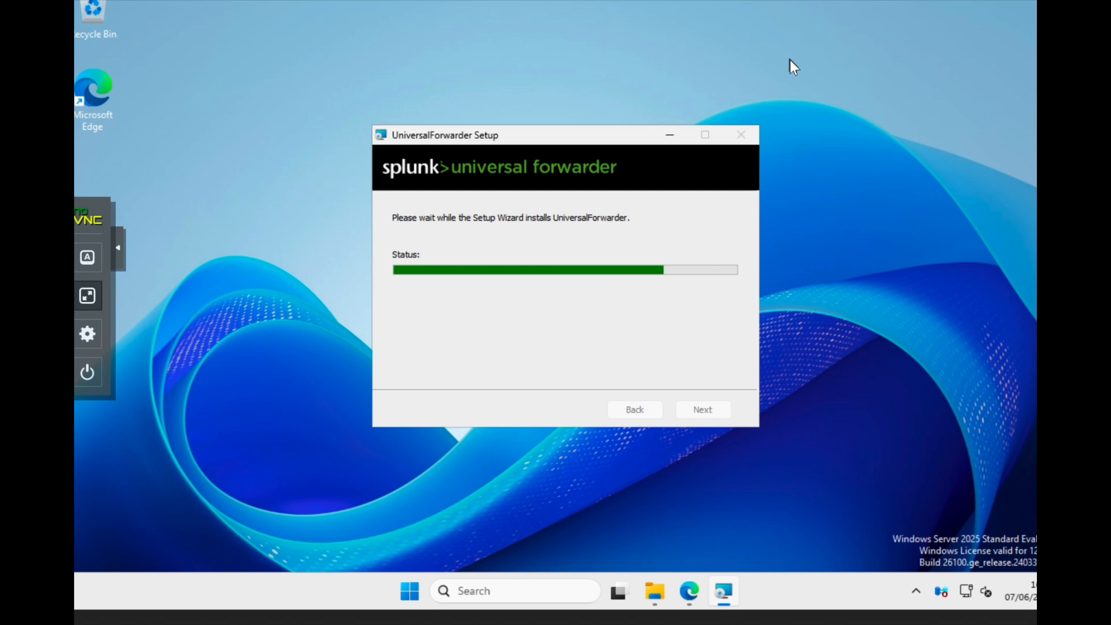
{"action": "key", "text": "alt"}
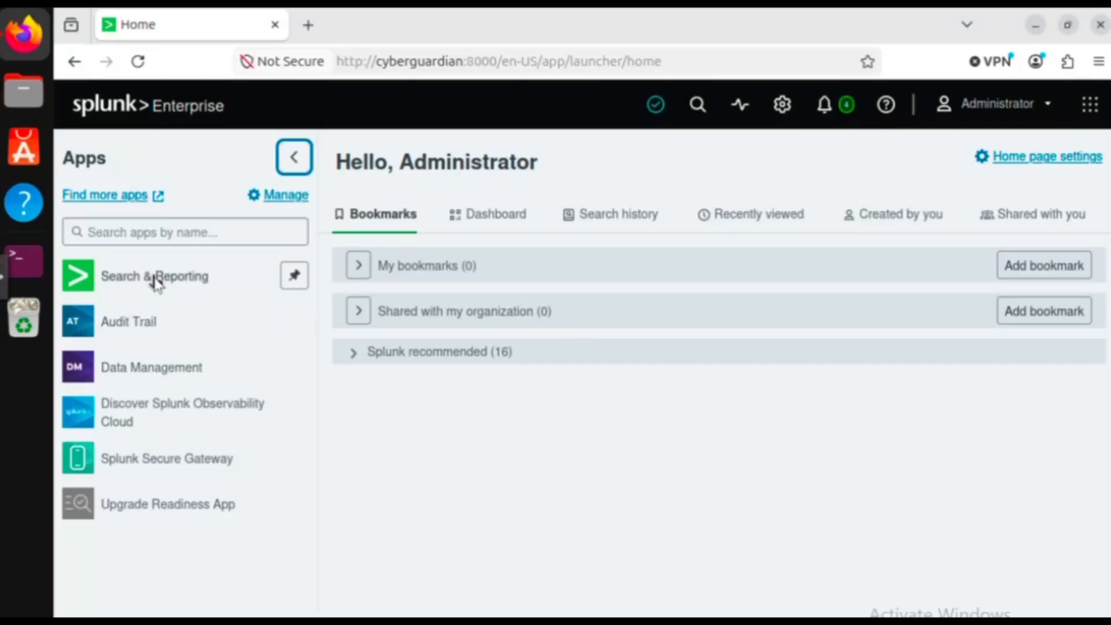
Run index=wineventlog in Search & Reporting and scroll through the 5,313 DC01 events
{"action": "left_click", "coordinate": [154, 281]}
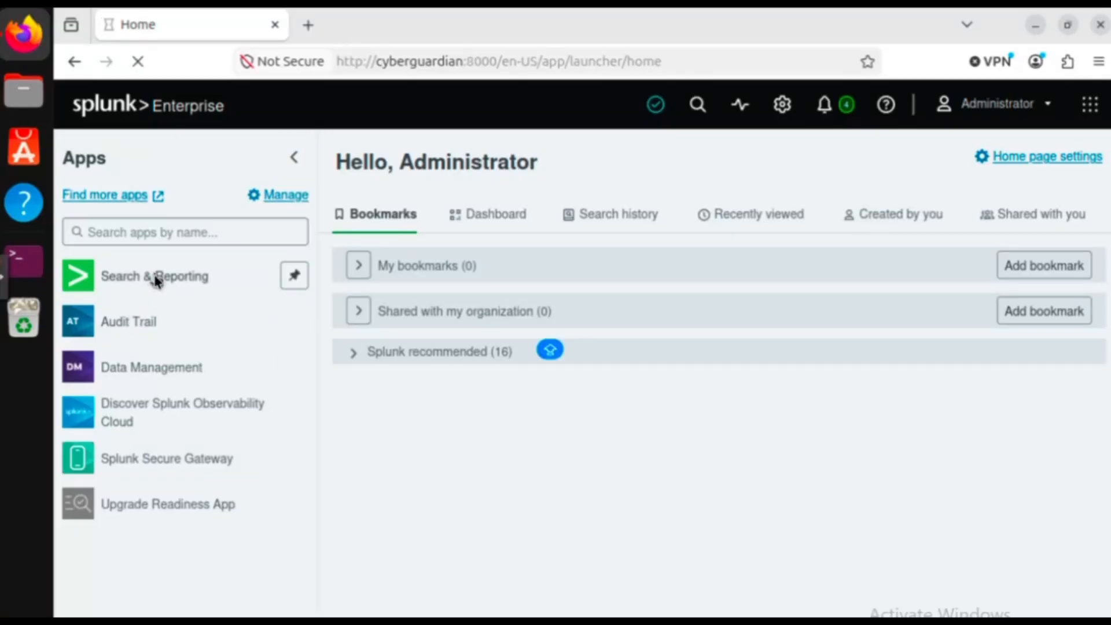
{"action": "type", "text": "index=wineventlog"}
{"action": "left_click", "coordinate": [1042, 196]}
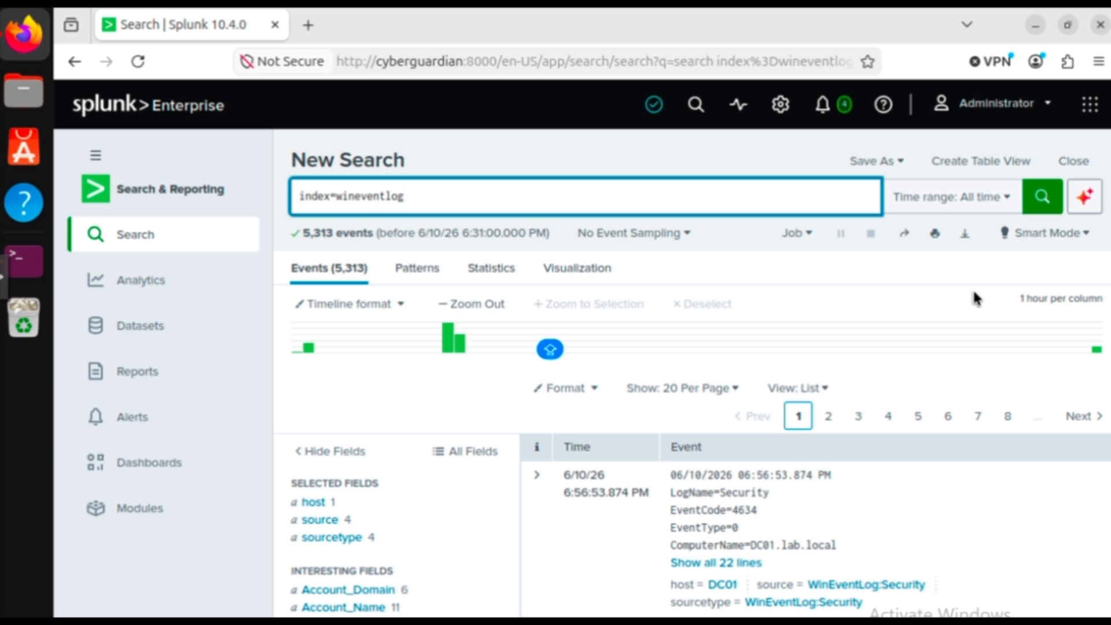
{"action": "scroll", "coordinate": [975, 298], "scroll_direction": "down", "scroll_amount": 10}
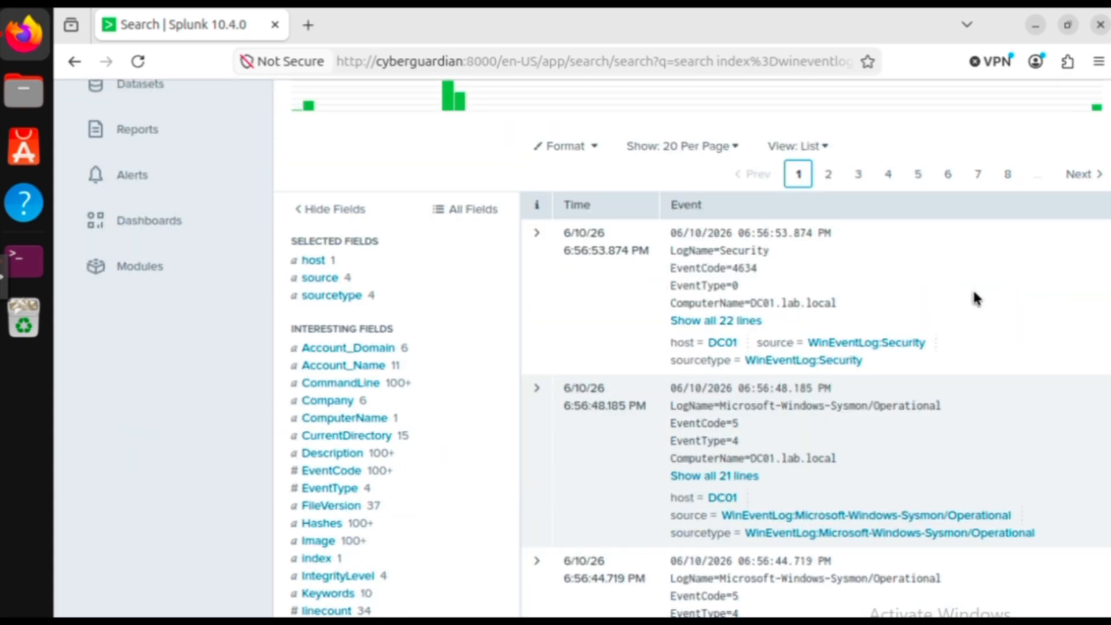
{"action": "scroll", "coordinate": [975, 298], "scroll_direction": "down", "scroll_amount": 4}
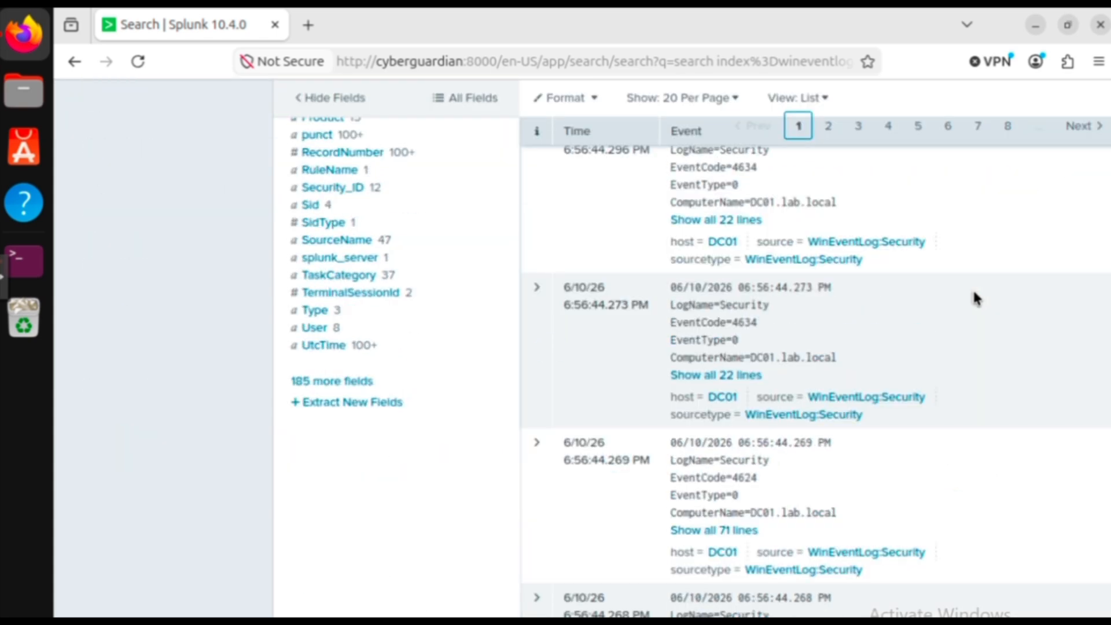
{"action": "scroll", "coordinate": [975, 298], "scroll_direction": "down", "scroll_amount": 4}
{"action": "scroll", "coordinate": [975, 298], "scroll_direction": "down", "scroll_amount": 15}
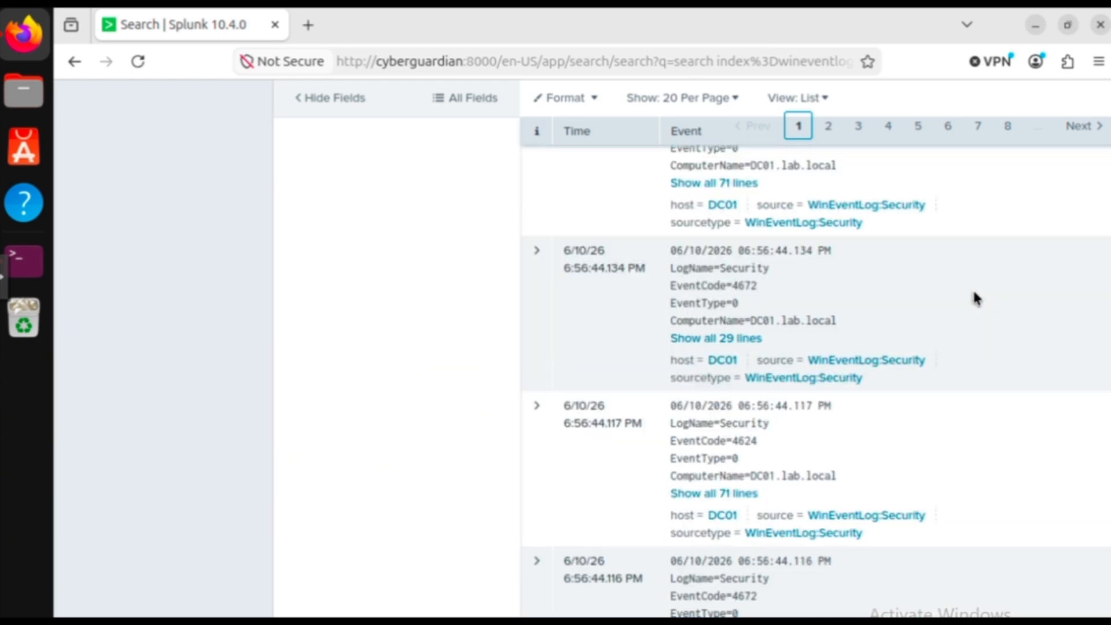
{"action": "scroll", "coordinate": [977, 298], "scroll_direction": "down", "scroll_amount": 5}
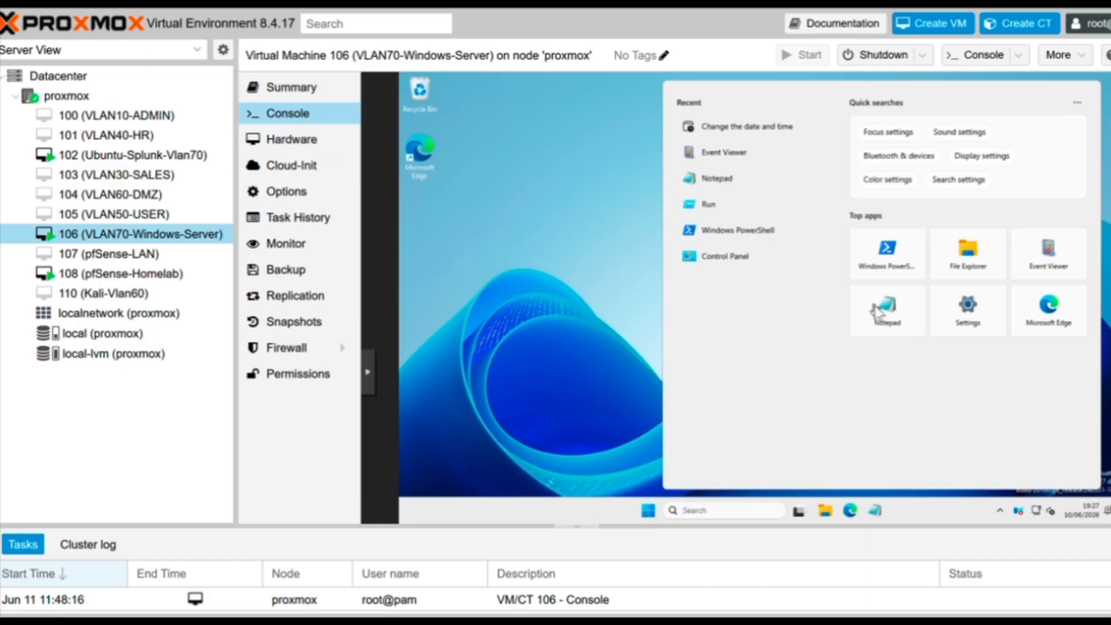
Open Notepad and Command Prompt on the Windows Server VM
{"action": "left_click", "coordinate": [877, 313]}
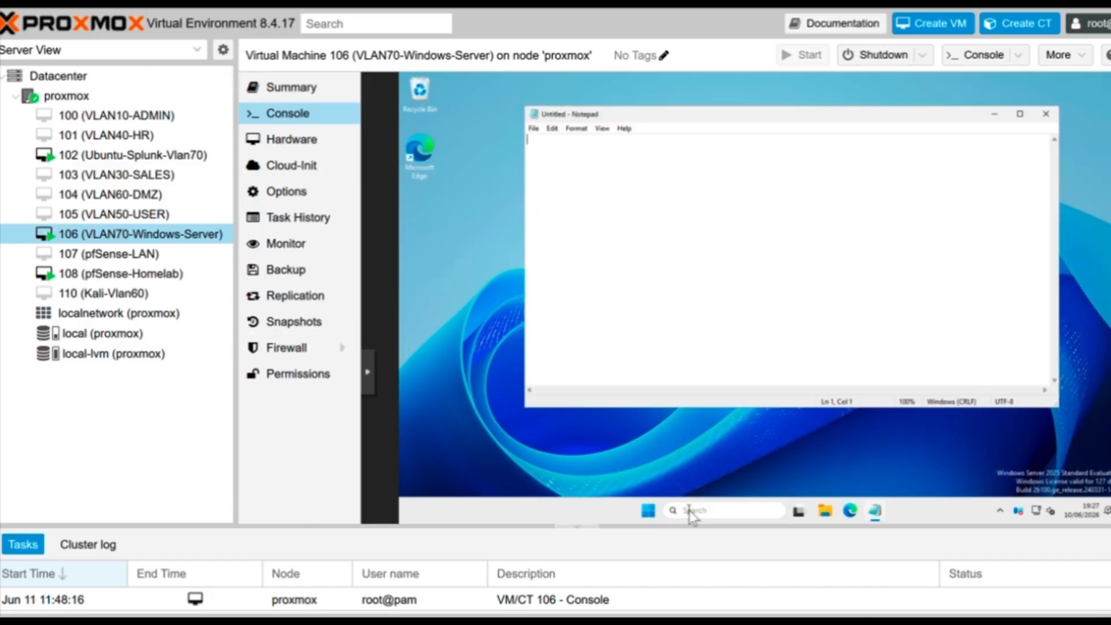
{"action": "left_click", "coordinate": [692, 514]}
{"action": "type", "text": "command"}
{"action": "left_click", "coordinate": [760, 168]}
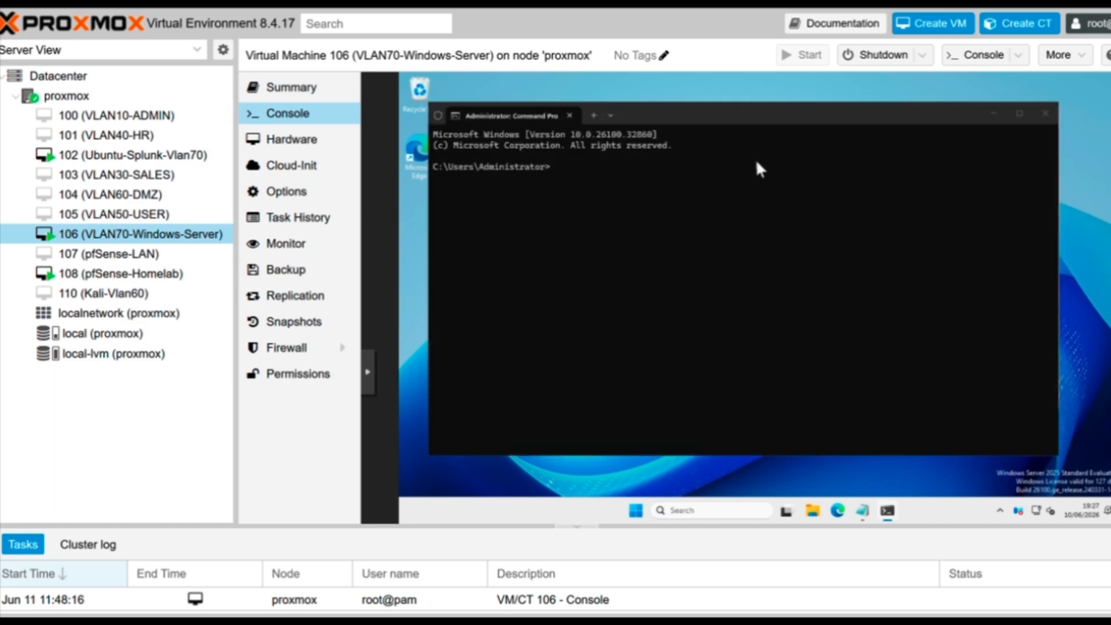
Launch Windows PowerShell, then return to Splunk's Search & Reporting app
{"action": "left_click", "coordinate": [709, 510]}
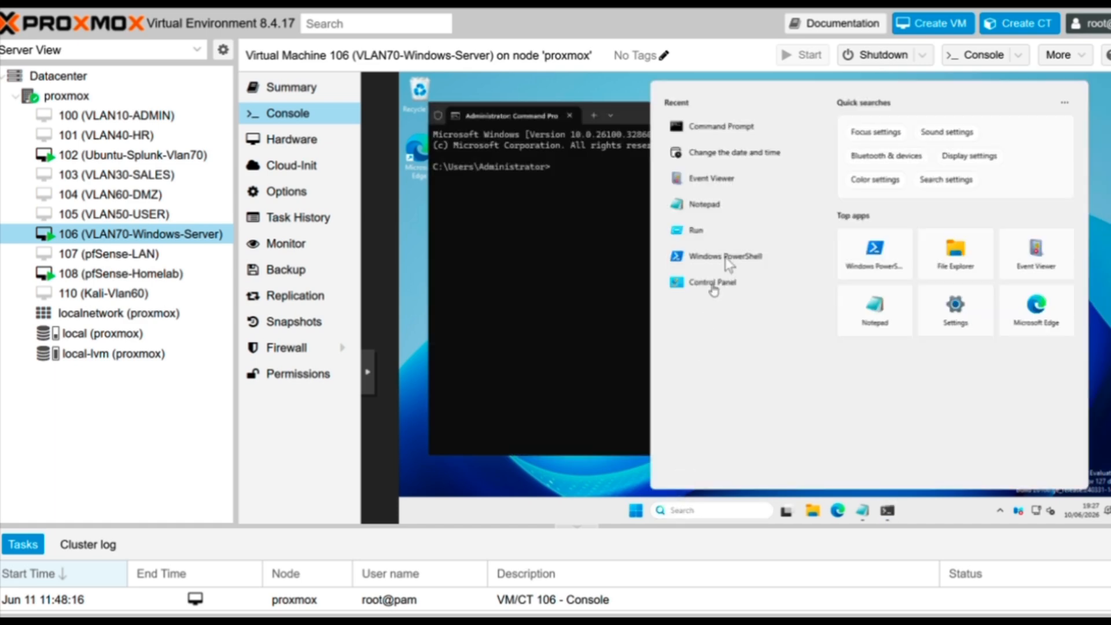
{"action": "left_click", "coordinate": [689, 256]}
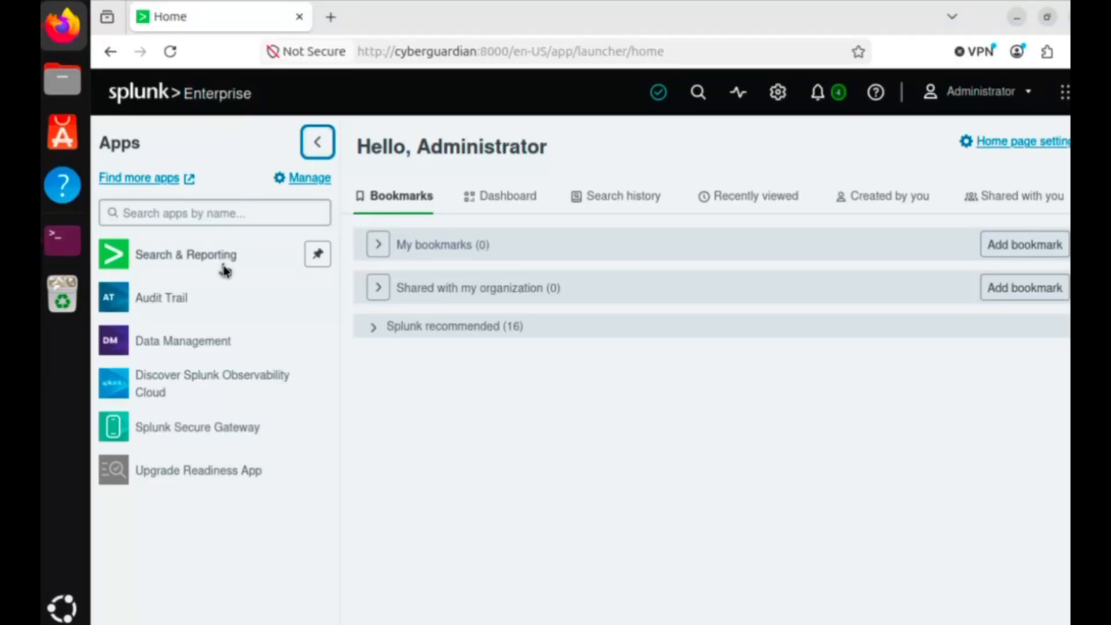
{"action": "left_click", "coordinate": [221, 255]}
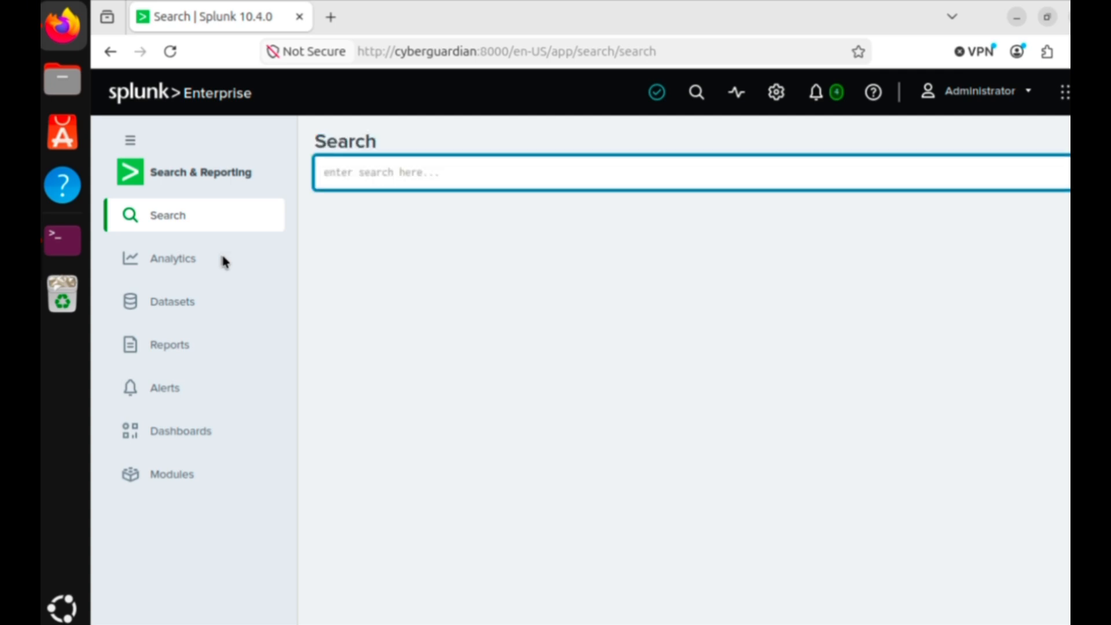
Search index=wineventlog EventCode=1 for "notepad.exe" process-creation events
{"action": "type", "text": "index=wi"}
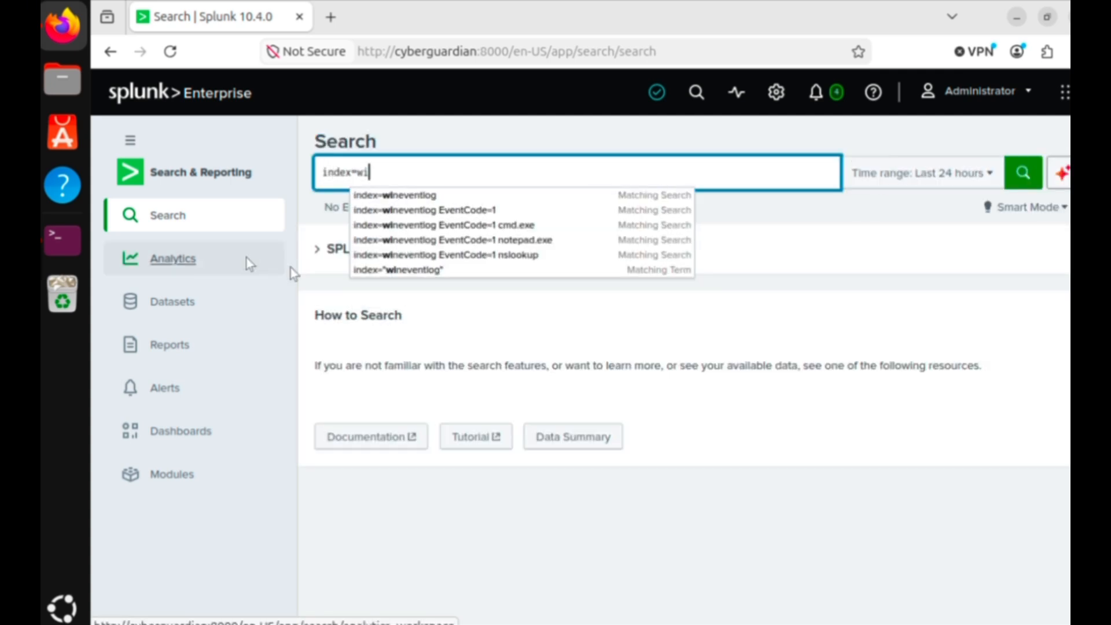
{"action": "left_click", "coordinate": [459, 213]}
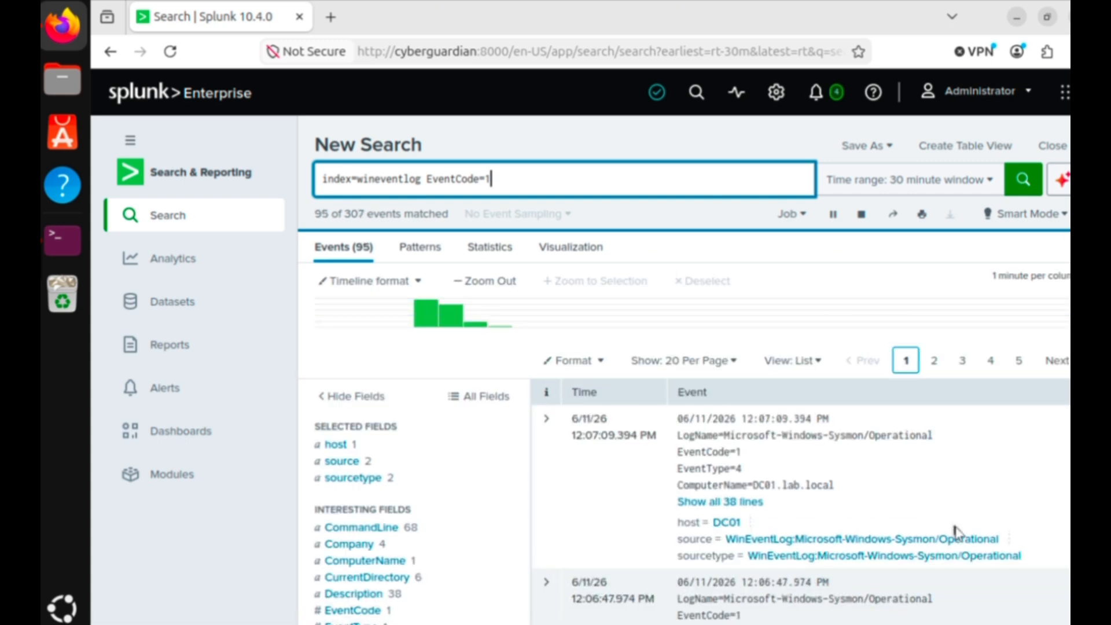
{"action": "scroll", "coordinate": [956, 528], "scroll_direction": "down", "scroll_amount": 4}
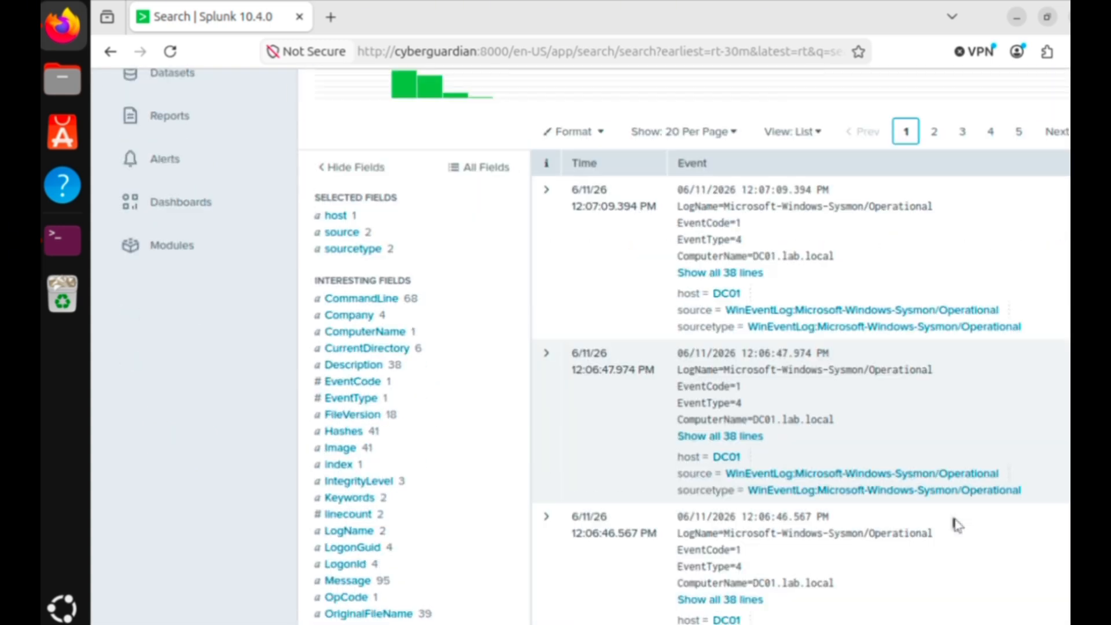
{"action": "scroll", "coordinate": [956, 525], "scroll_direction": "down", "scroll_amount": 6}
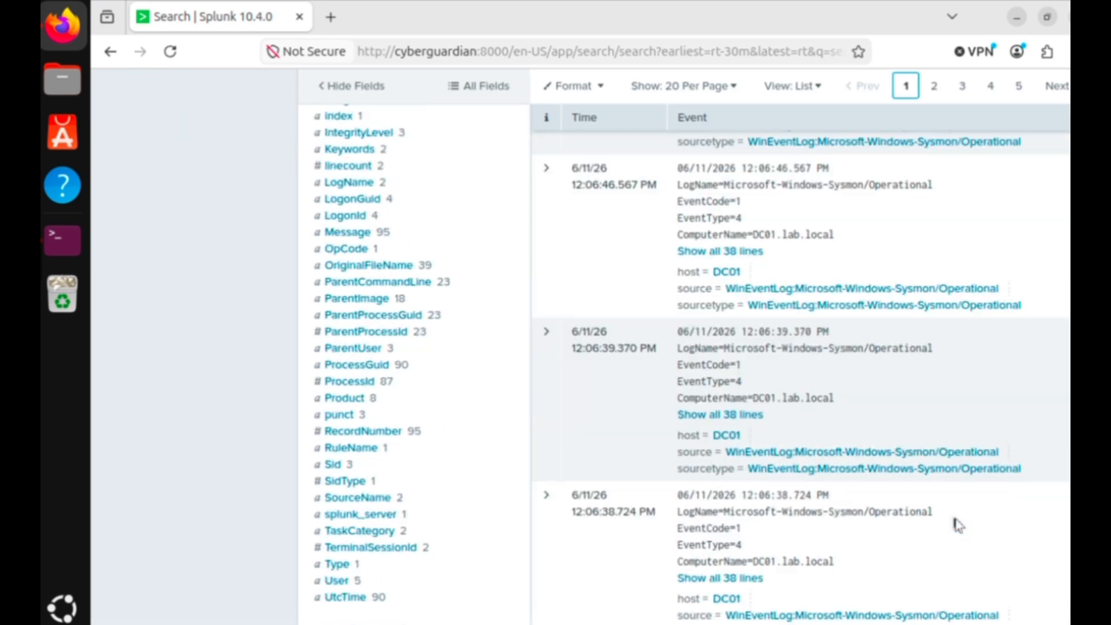
{"action": "scroll", "coordinate": [957, 524], "scroll_direction": "down", "scroll_amount": 4}
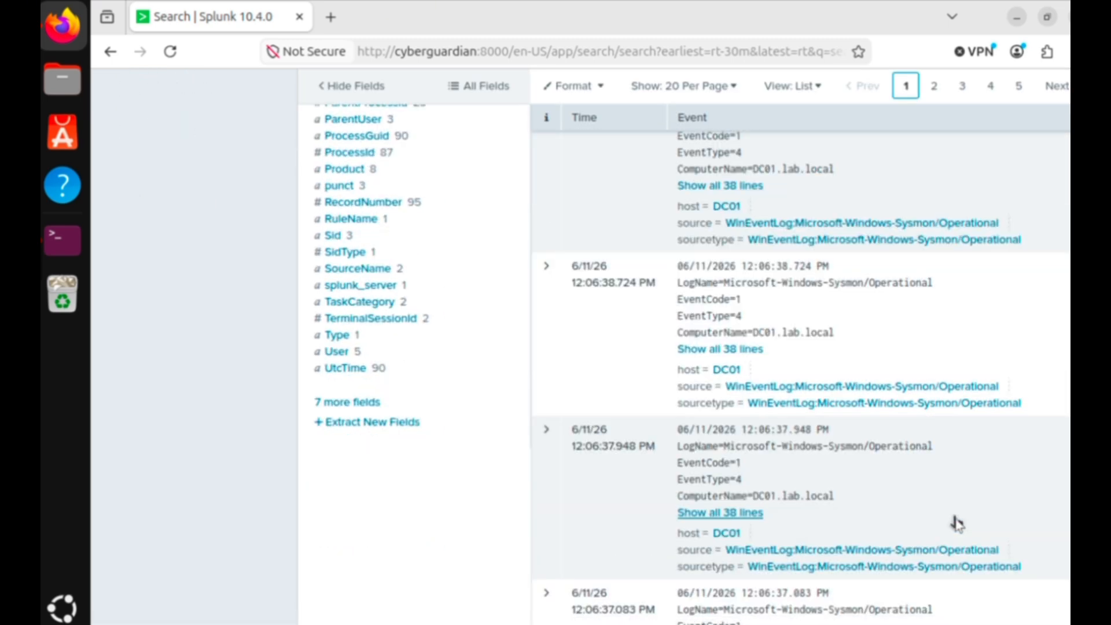
{"action": "scroll", "coordinate": [935, 514], "scroll_direction": "up", "scroll_amount": 20}
{"action": "type", "text": "\"mote"}
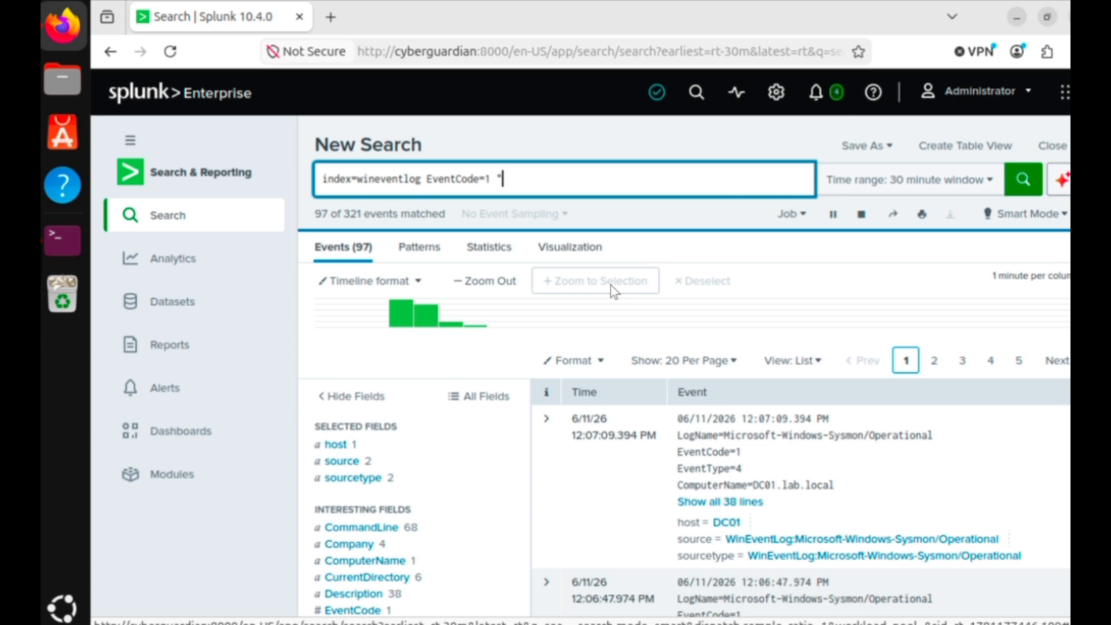
{"action": "key", "text": "BackSpace"}
{"action": "key", "text": "BackSpace"}
{"action": "key", "text": "BackSpace"}
{"action": "key", "text": "BackSpace"}
{"action": "type", "text": "notepad.exe\""}
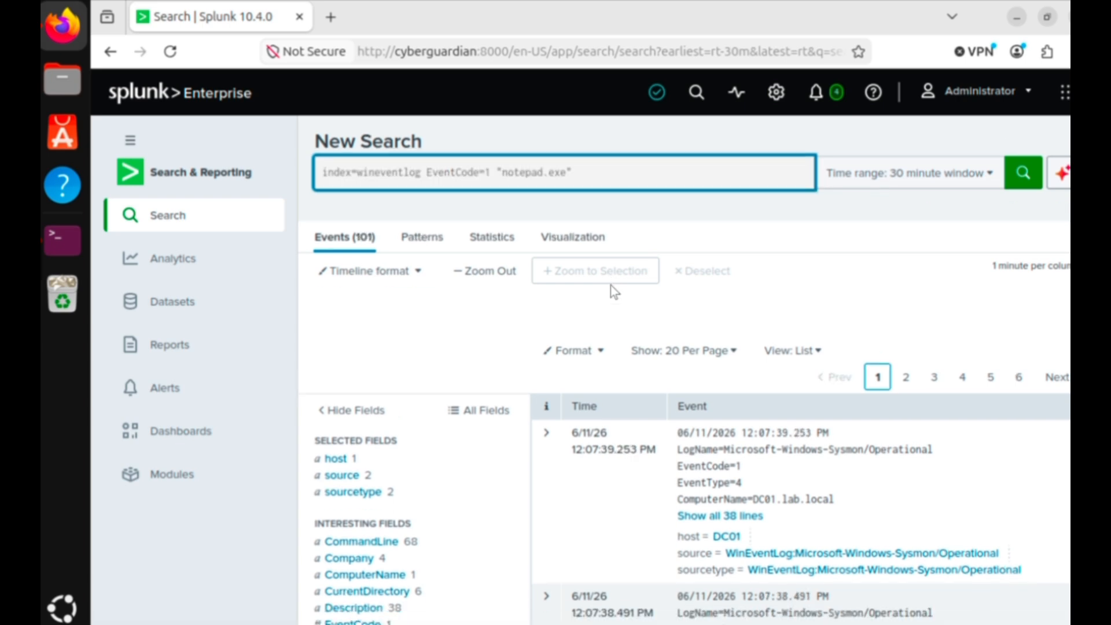
{"action": "key", "text": "Return"}
Expand the notepad.exe event to show all its lines
{"action": "scroll", "coordinate": [728, 446], "scroll_direction": "down", "scroll_amount": 2}
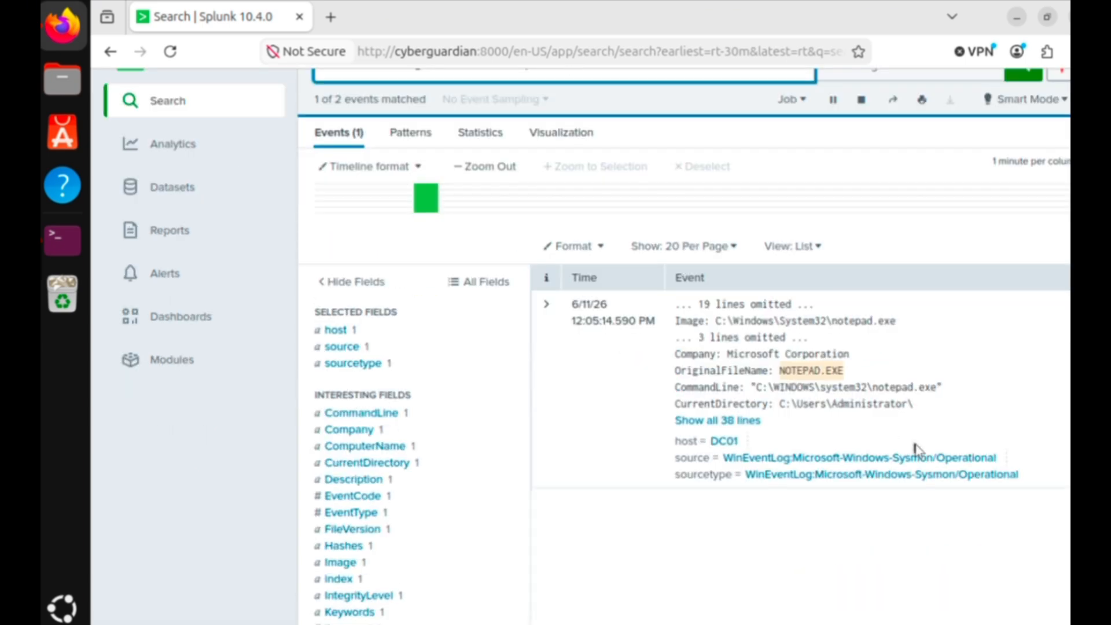
{"action": "left_click", "coordinate": [718, 421]}
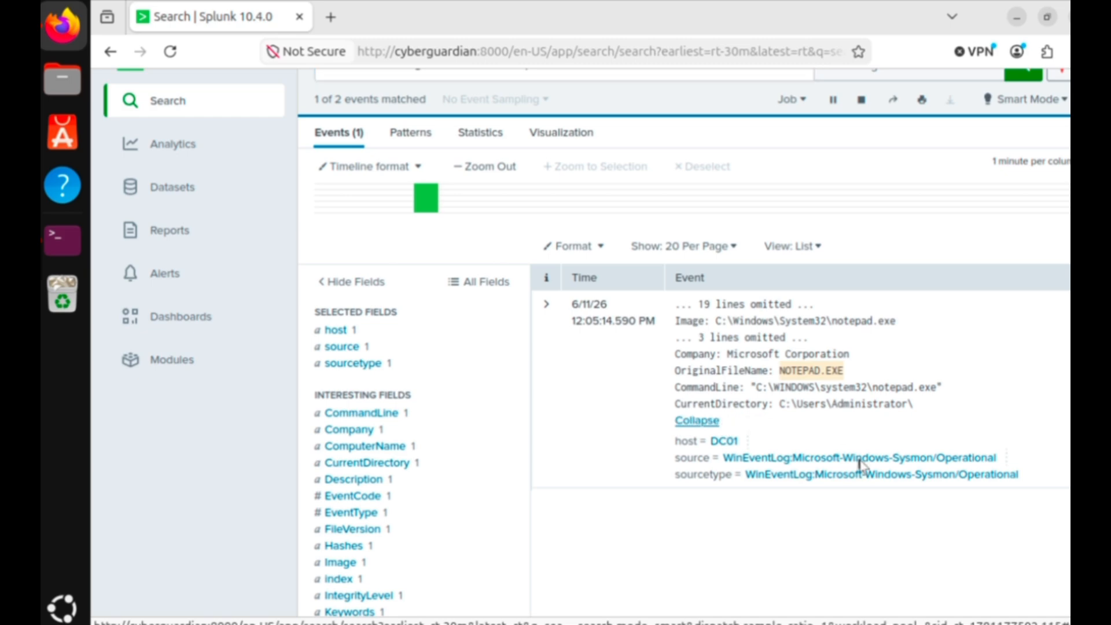
{"action": "scroll", "coordinate": [862, 466], "scroll_direction": "down", "scroll_amount": 4}
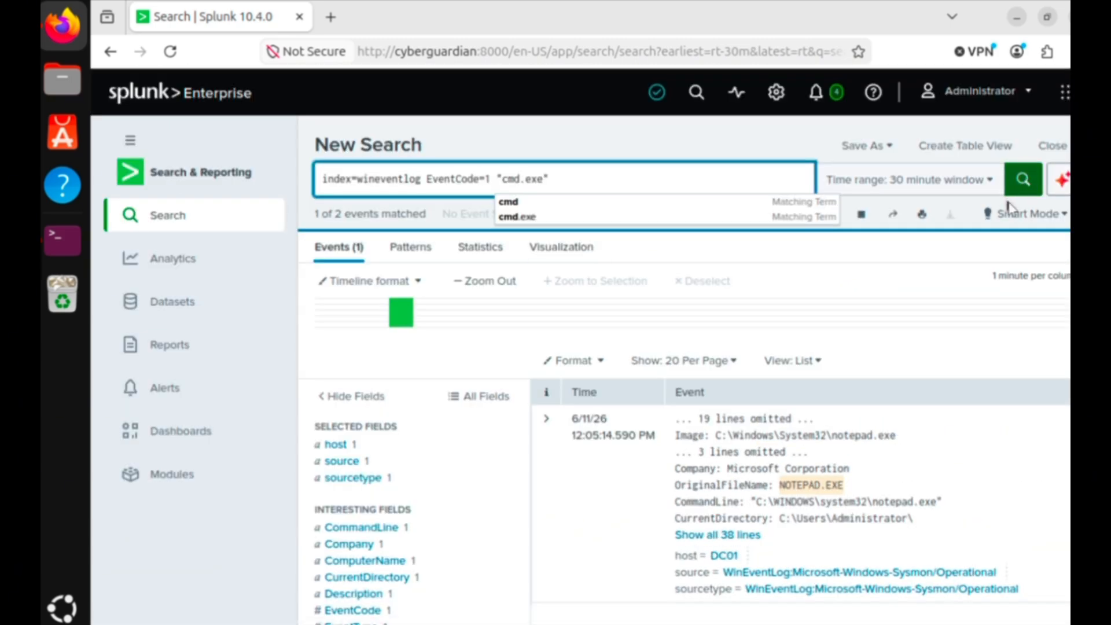
Rerun the search for cmd.exe, then powershell.exe, finding 16 DC01 powershell.exe events
{"action": "left_click", "coordinate": [1023, 176]}
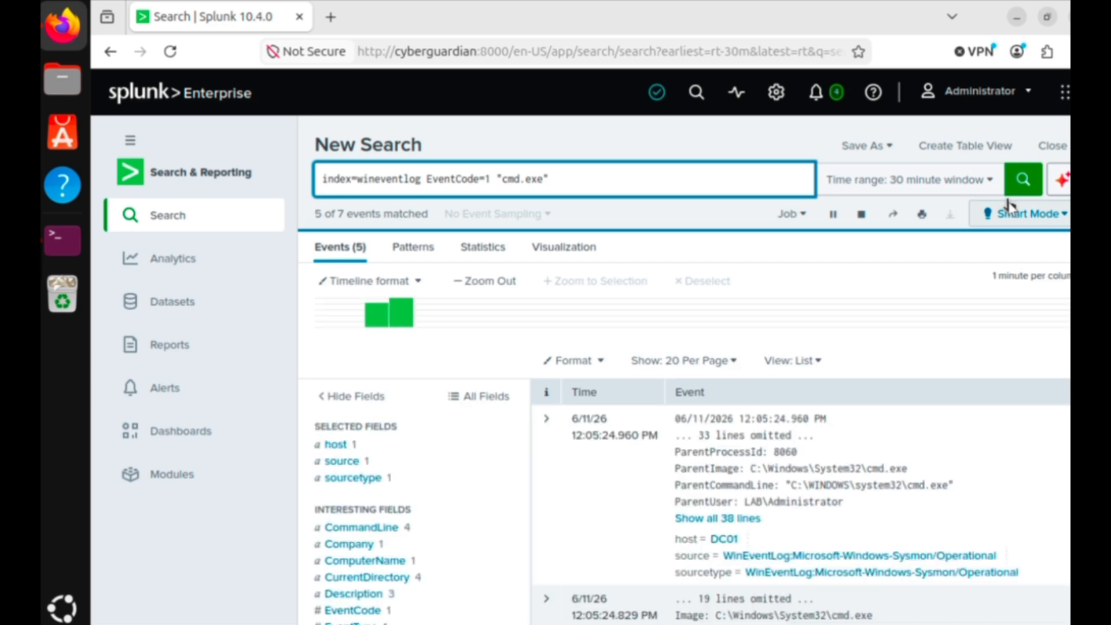
{"action": "scroll", "coordinate": [938, 347], "scroll_direction": "down", "scroll_amount": 2}
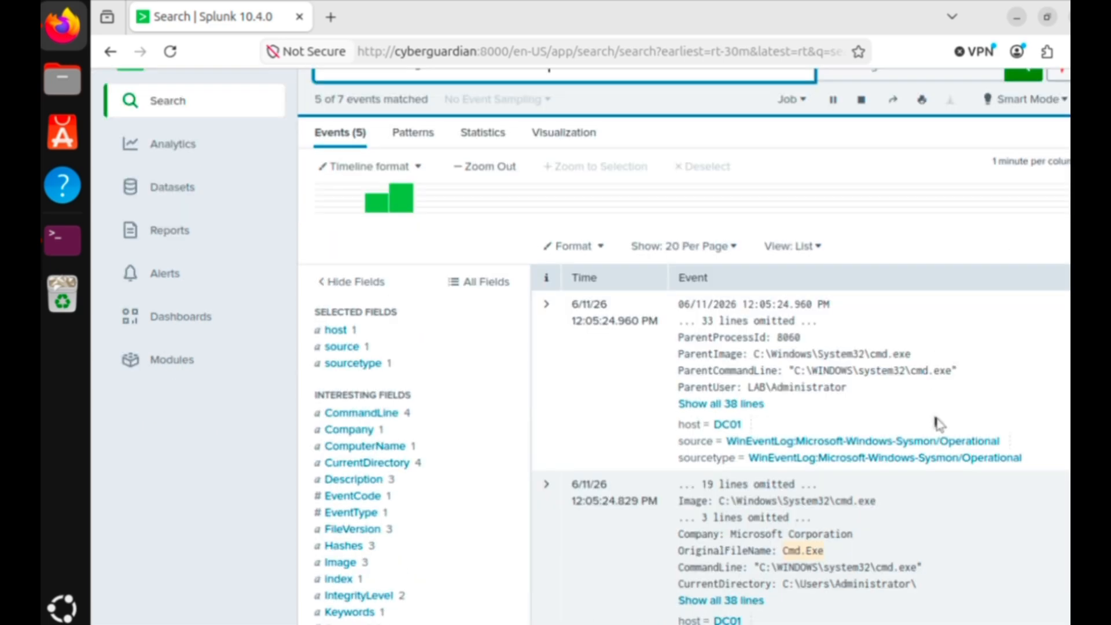
{"action": "scroll", "coordinate": [967, 398], "scroll_direction": "down", "scroll_amount": 4}
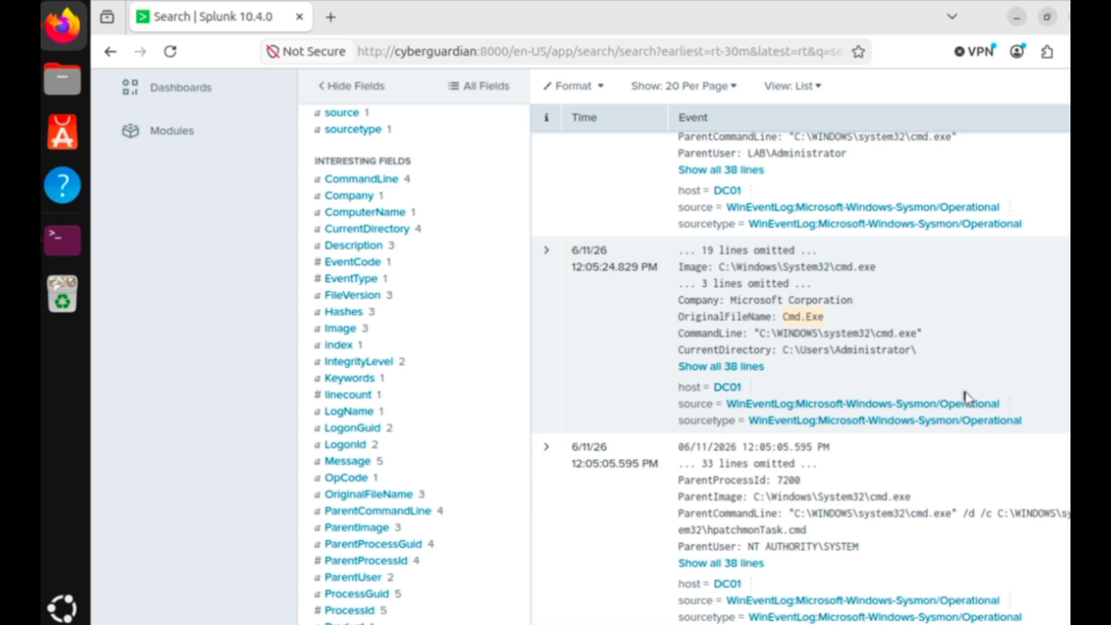
{"action": "scroll", "coordinate": [962, 386], "scroll_direction": "up", "scroll_amount": 6}
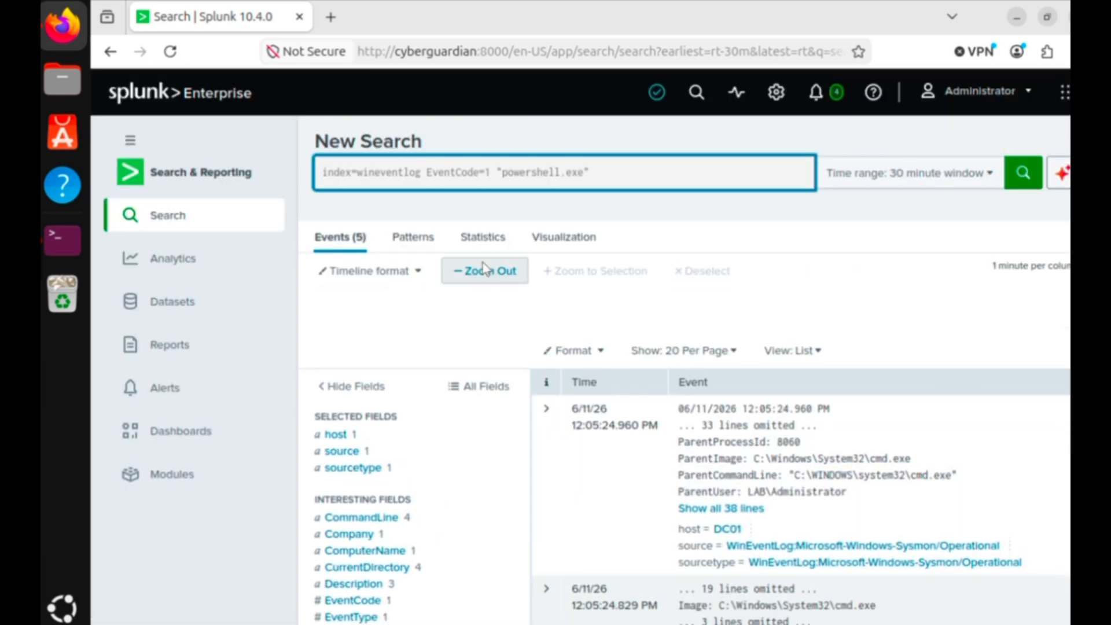
{"action": "key", "text": "Return"}
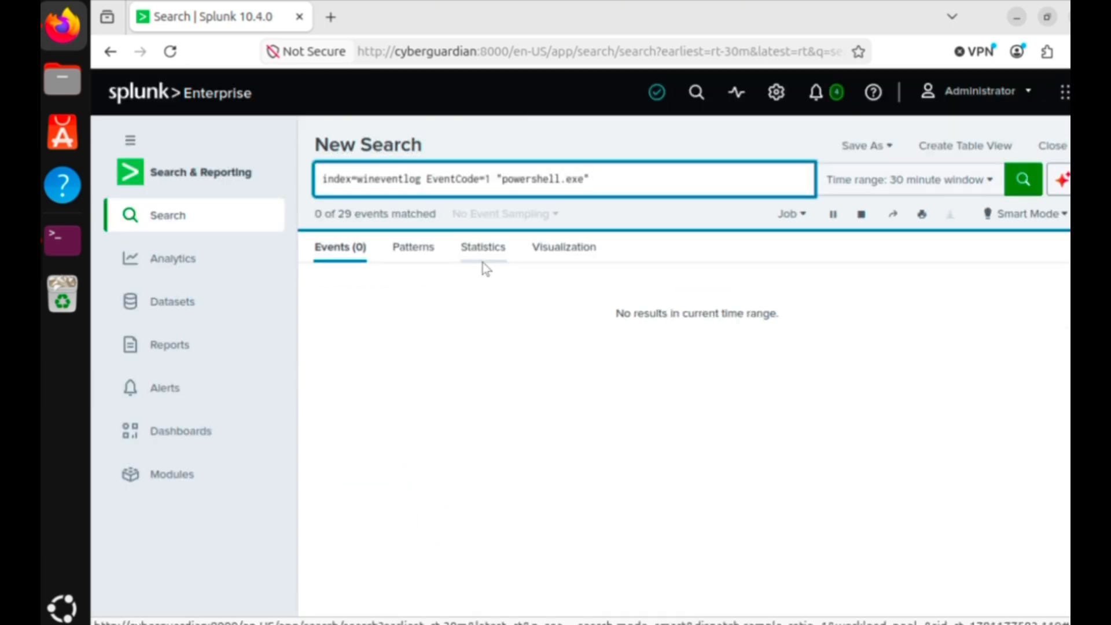
{"action": "scroll", "coordinate": [868, 489], "scroll_direction": "down", "scroll_amount": 7}
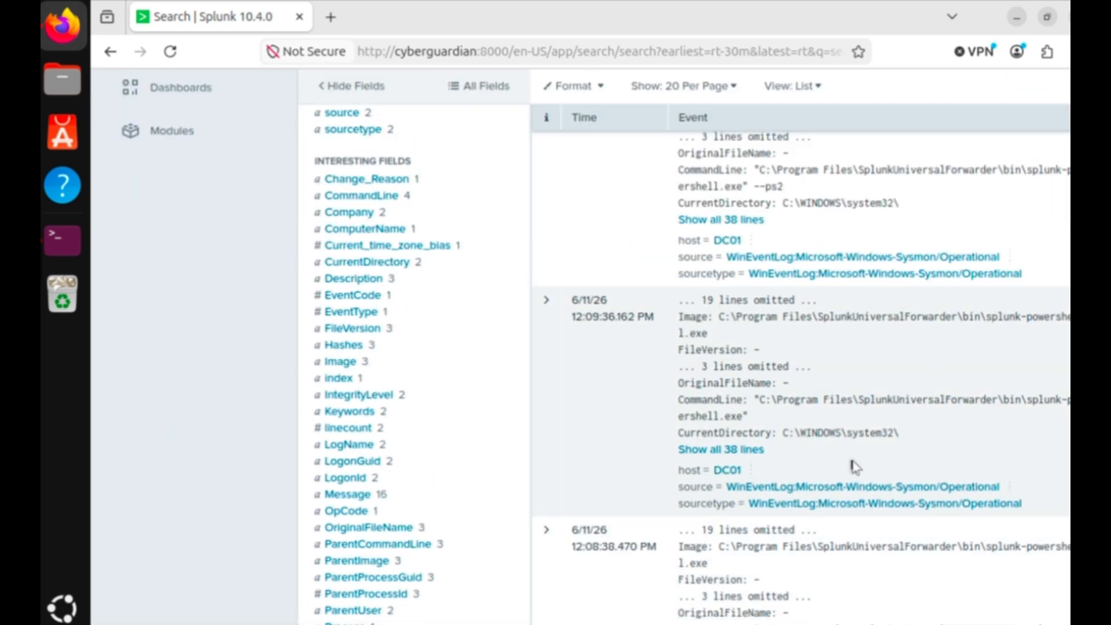
{"action": "scroll", "coordinate": [855, 466], "scroll_direction": "up", "scroll_amount": 6}
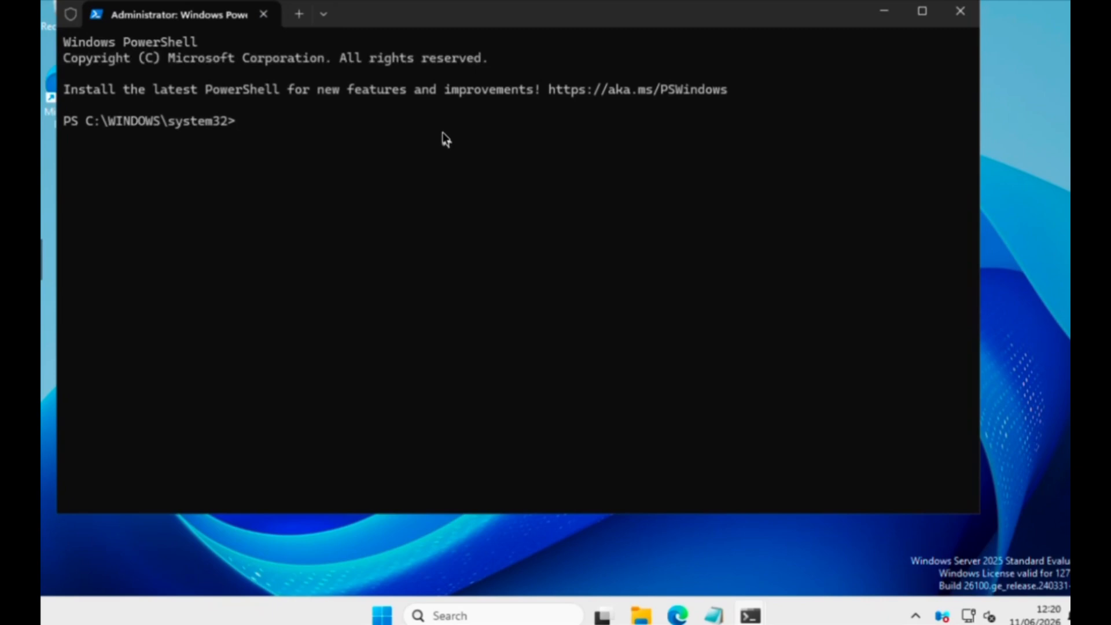
Run nslookup google.com in PowerShell on DC01, then exit the full-screen console
{"action": "type", "text": "nslookup googl"}
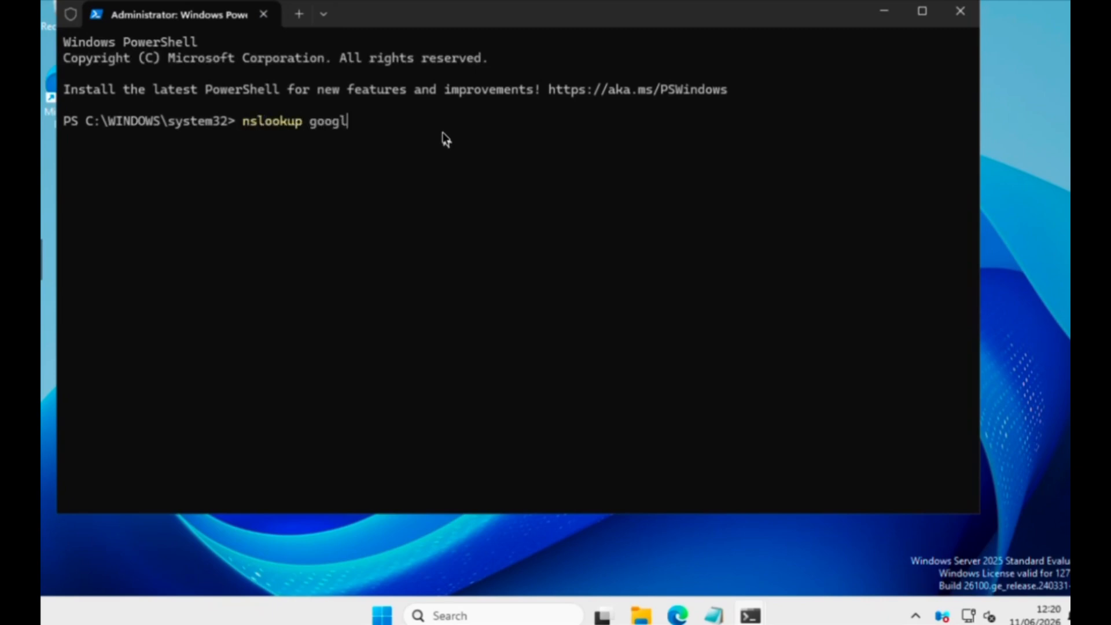
{"action": "type", "text": "e.com"}
{"action": "key", "text": "Return"}
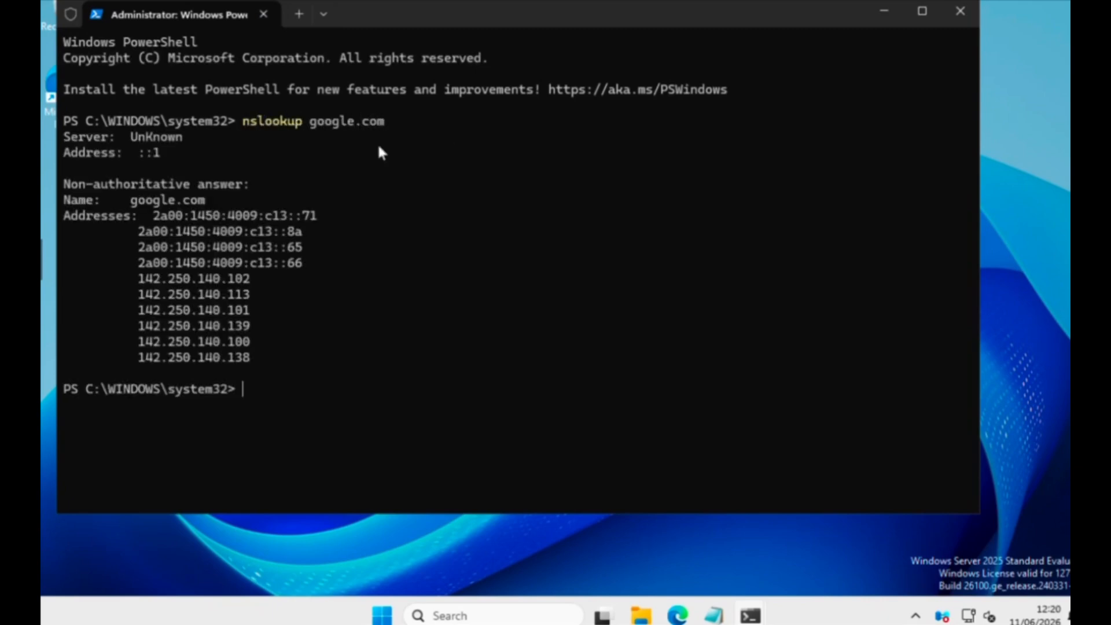
{"action": "left_click", "coordinate": [45, 259]}
{"action": "left_click", "coordinate": [50, 303]}
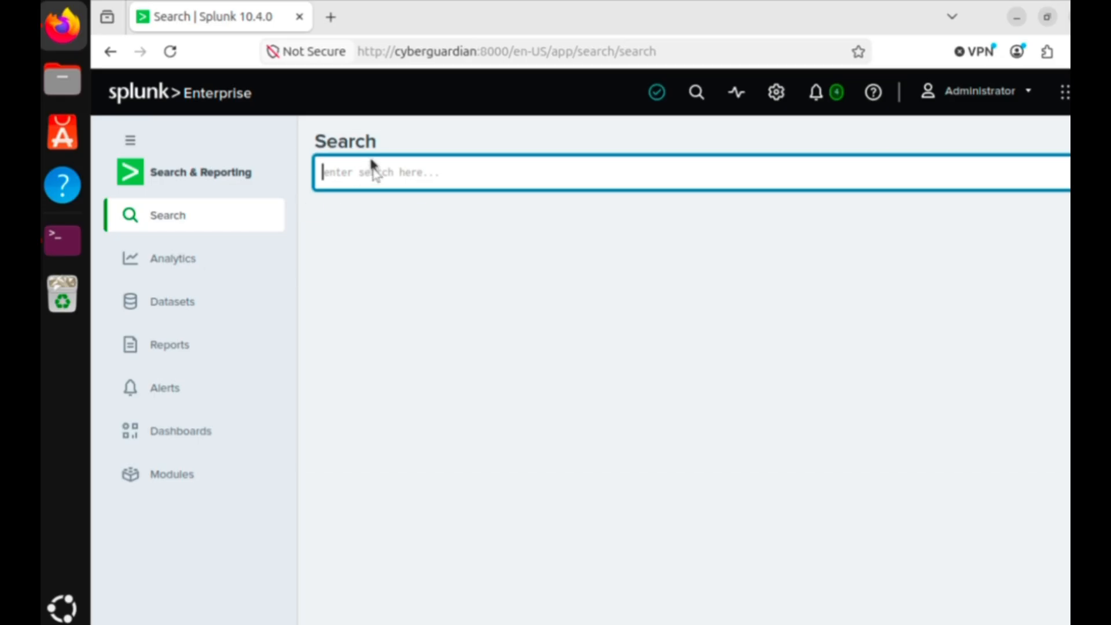
Search index=wineventlog EventCode=1 for "nslookup" process-creation events
{"action": "type", "text": "inde"}
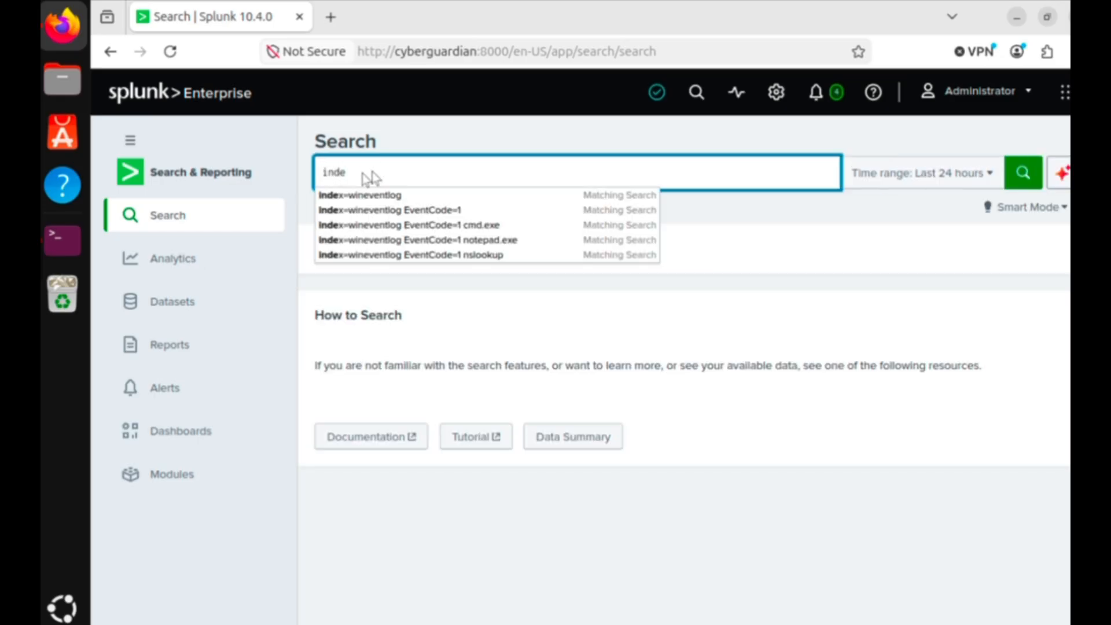
{"action": "left_click", "coordinate": [409, 211]}
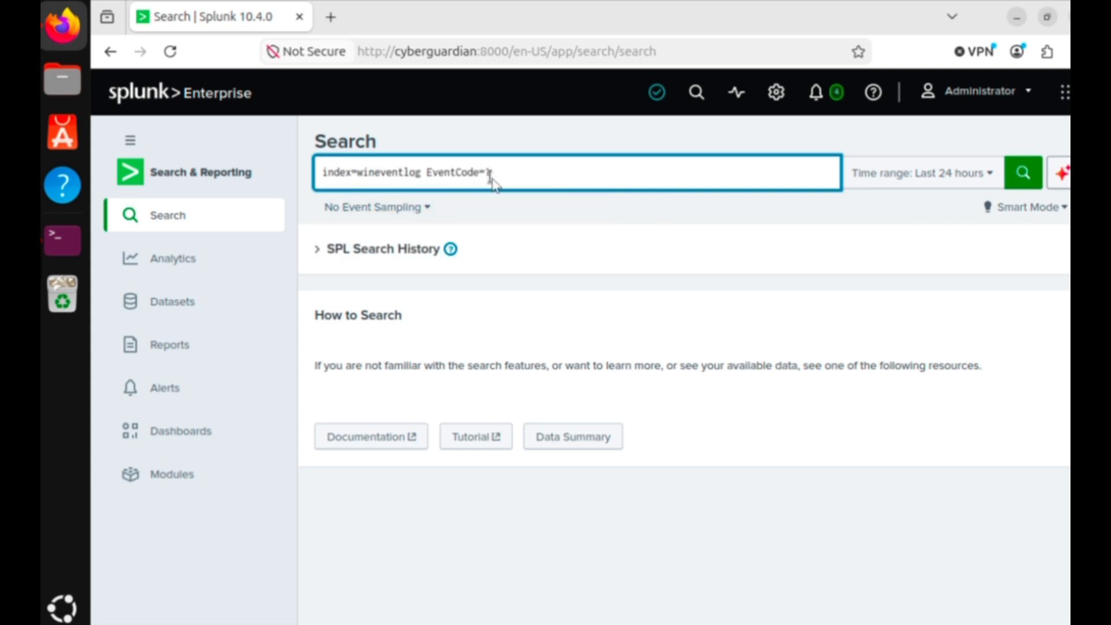
{"action": "type", "text": "\"ns"}
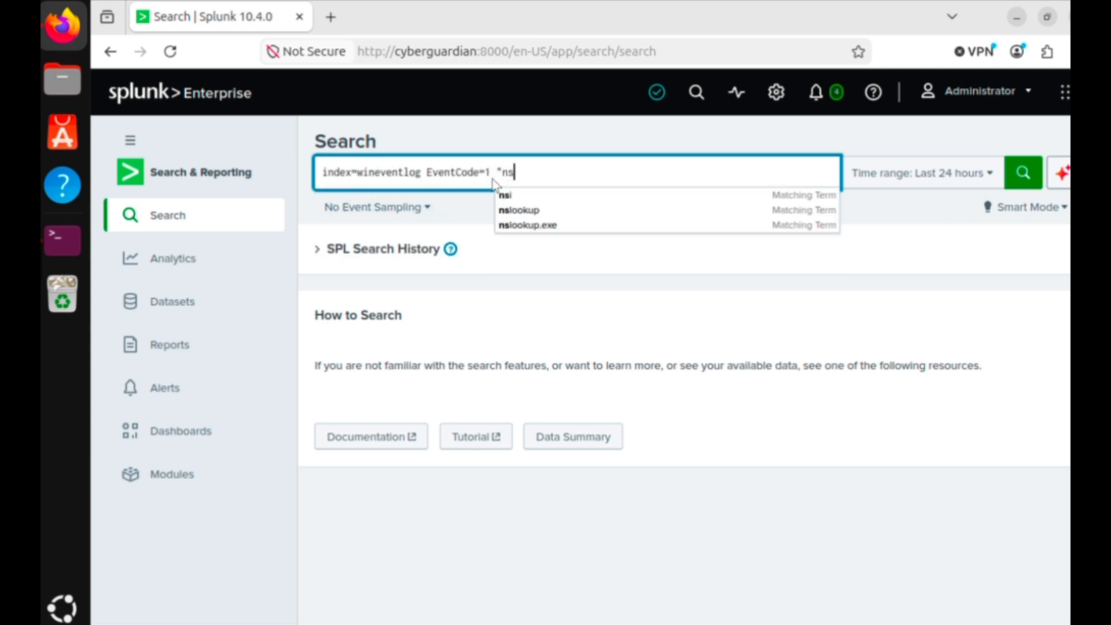
{"action": "type", "text": "lookup"}
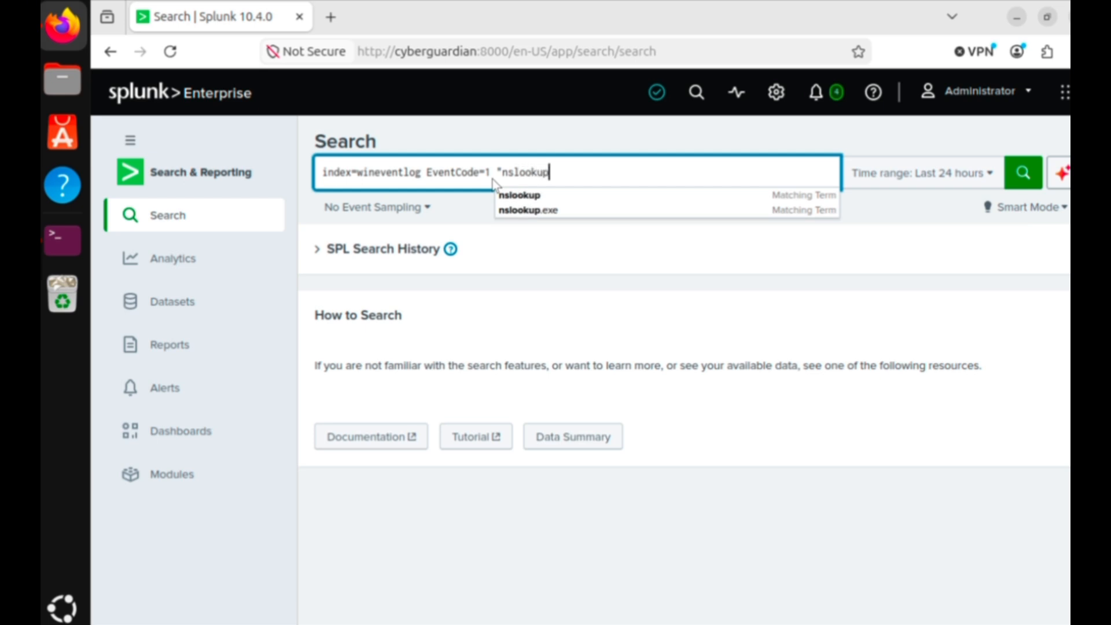
{"action": "type", "text": "\""}
{"action": "key", "text": "Return"}
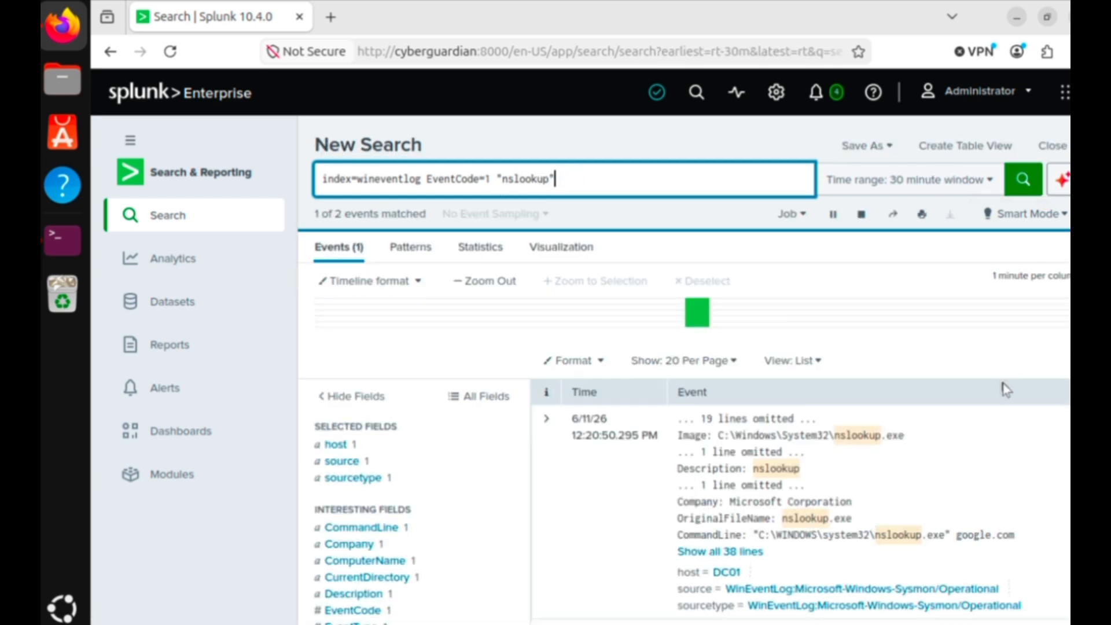
Expand the nslookup event to all 38 lines and highlight its google.com CommandLine value
{"action": "scroll", "coordinate": [1004, 388], "scroll_direction": "down", "scroll_amount": 2}
{"action": "scroll", "coordinate": [991, 363], "scroll_direction": "down", "scroll_amount": 2}
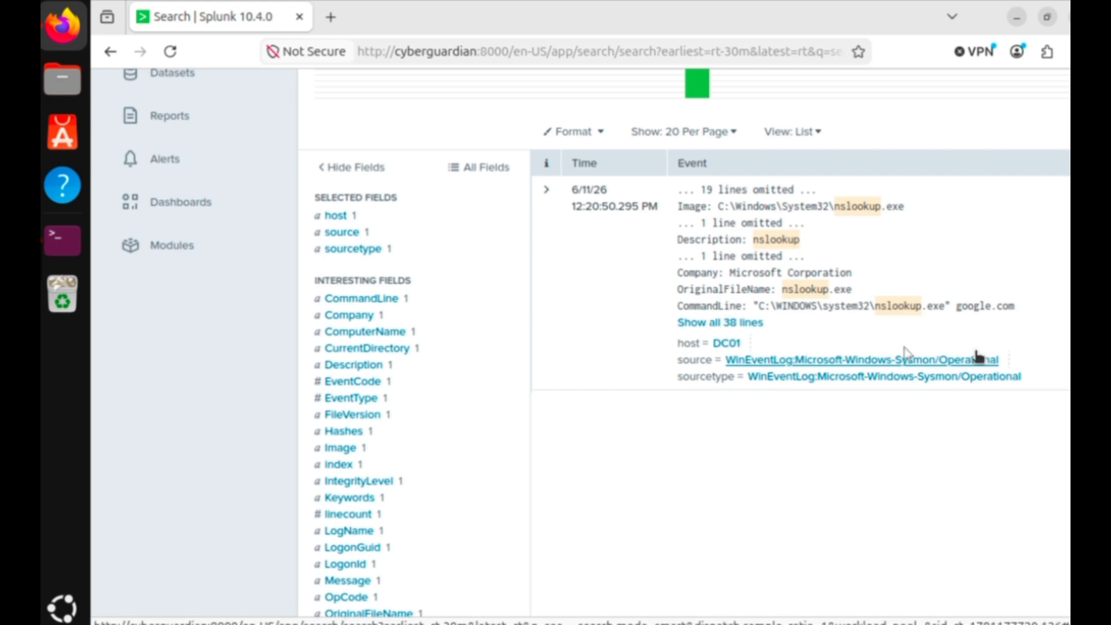
{"action": "left_click", "coordinate": [732, 322]}
{"action": "scroll", "coordinate": [896, 392], "scroll_direction": "down", "scroll_amount": 2}
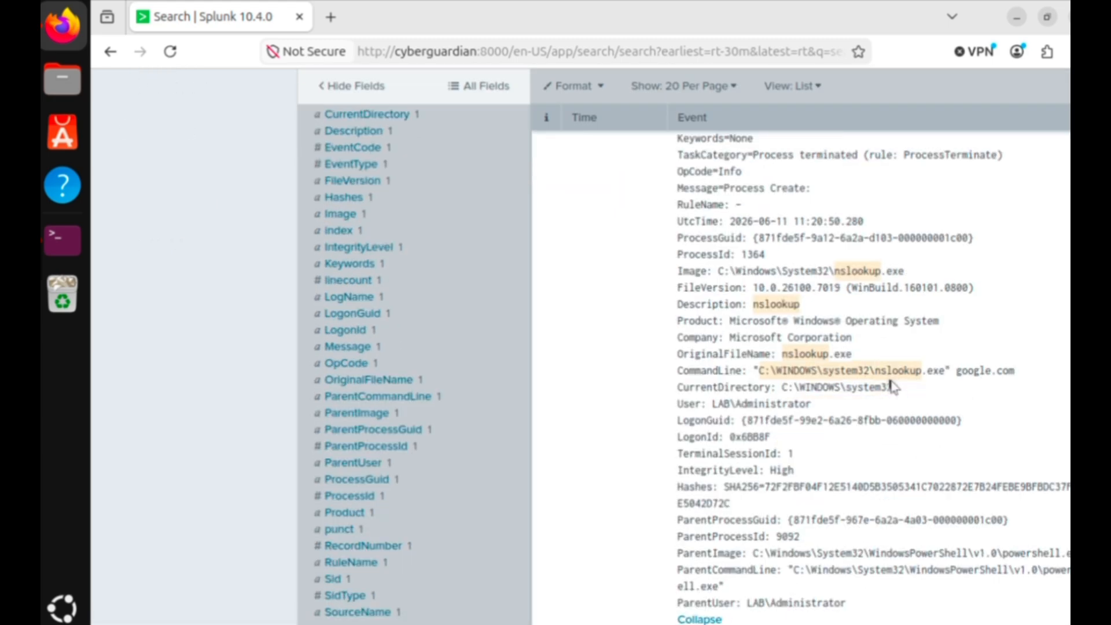
{"action": "scroll", "coordinate": [891, 389], "scroll_direction": "down", "scroll_amount": 2}
{"action": "left_click", "coordinate": [894, 256]}
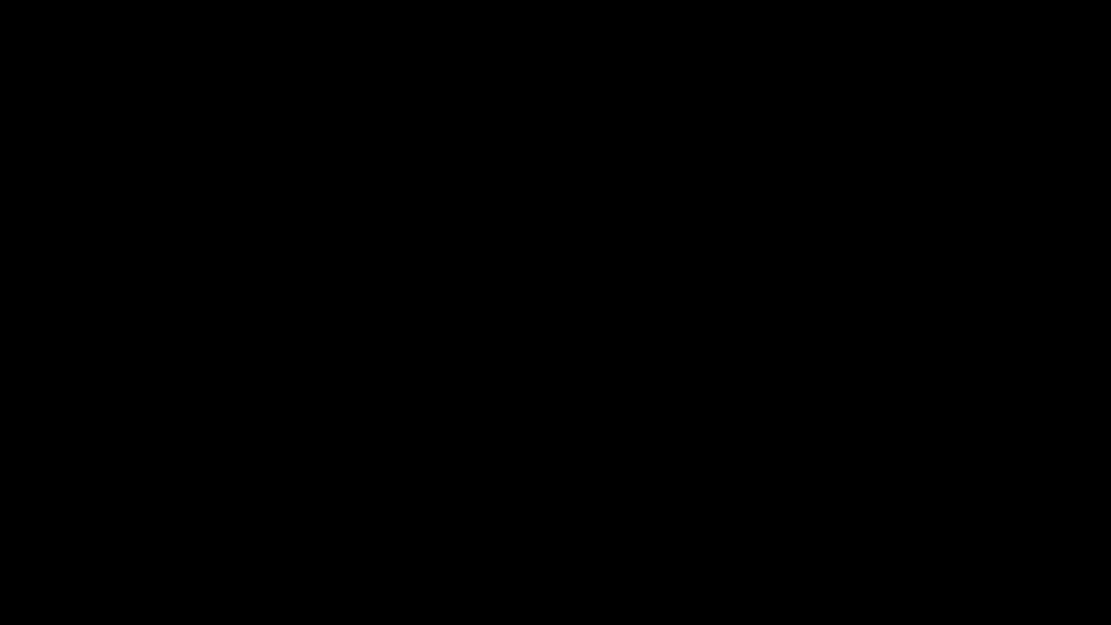
Search index=* over All time and check the messages about dropped incoming events
{"action": "type", "text": "ex"}
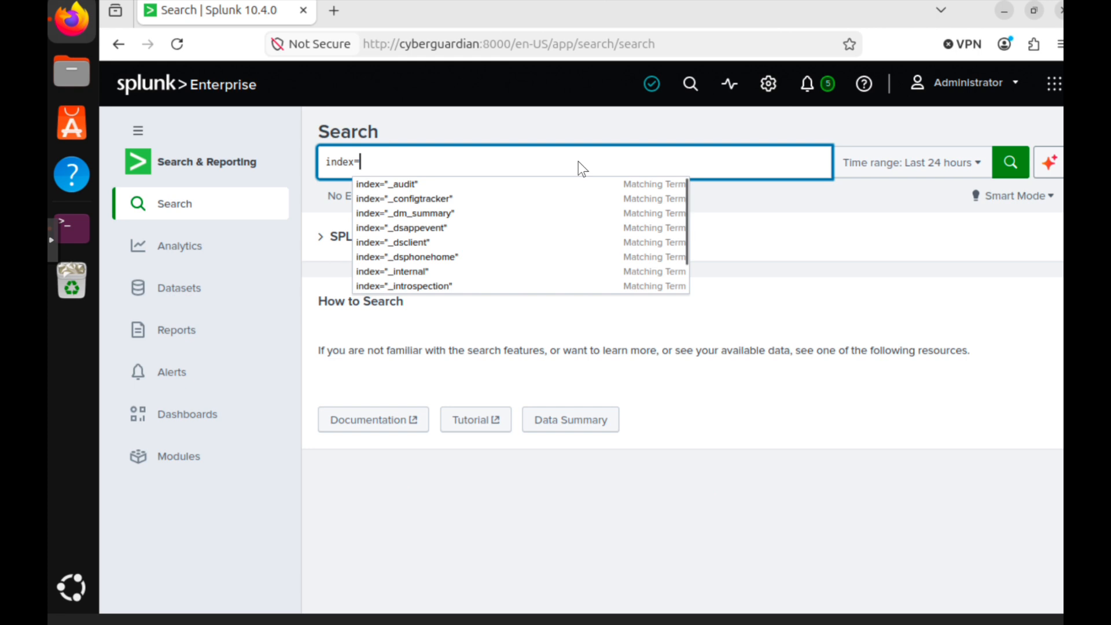
{"action": "type", "text": "=*"}
{"action": "left_click", "coordinate": [1012, 162]}
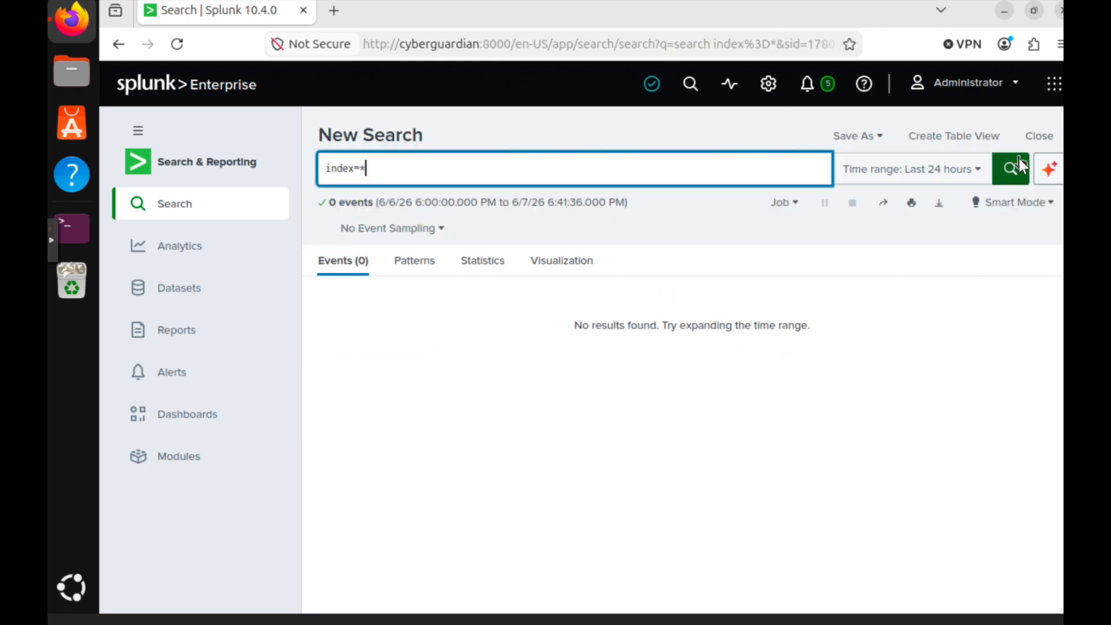
{"action": "left_click", "coordinate": [980, 172]}
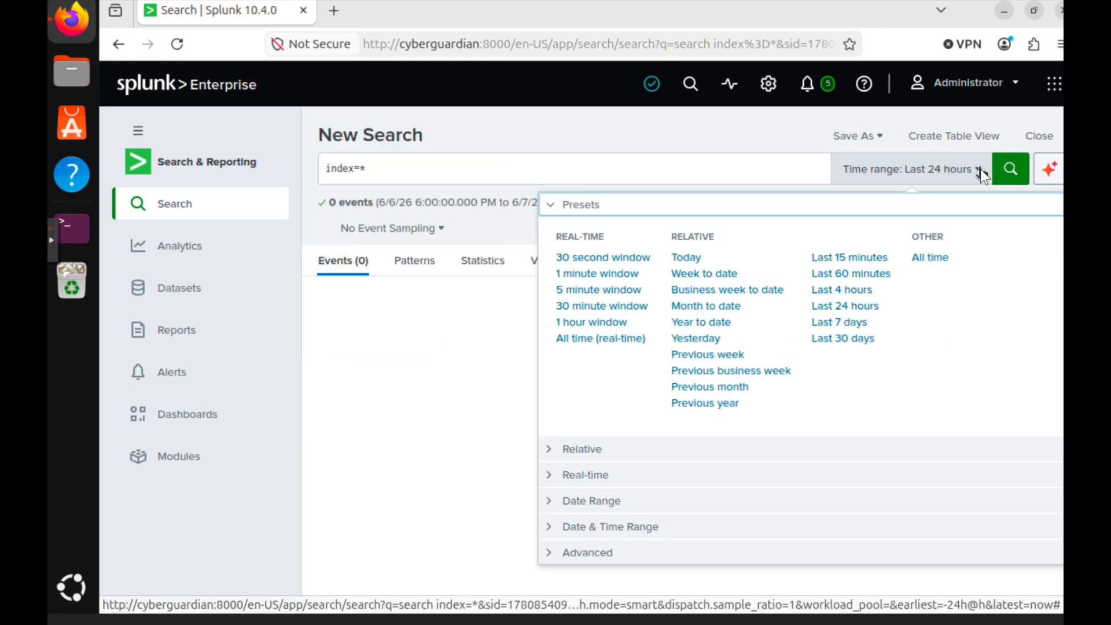
{"action": "left_click", "coordinate": [930, 258]}
{"action": "left_click", "coordinate": [1007, 168]}
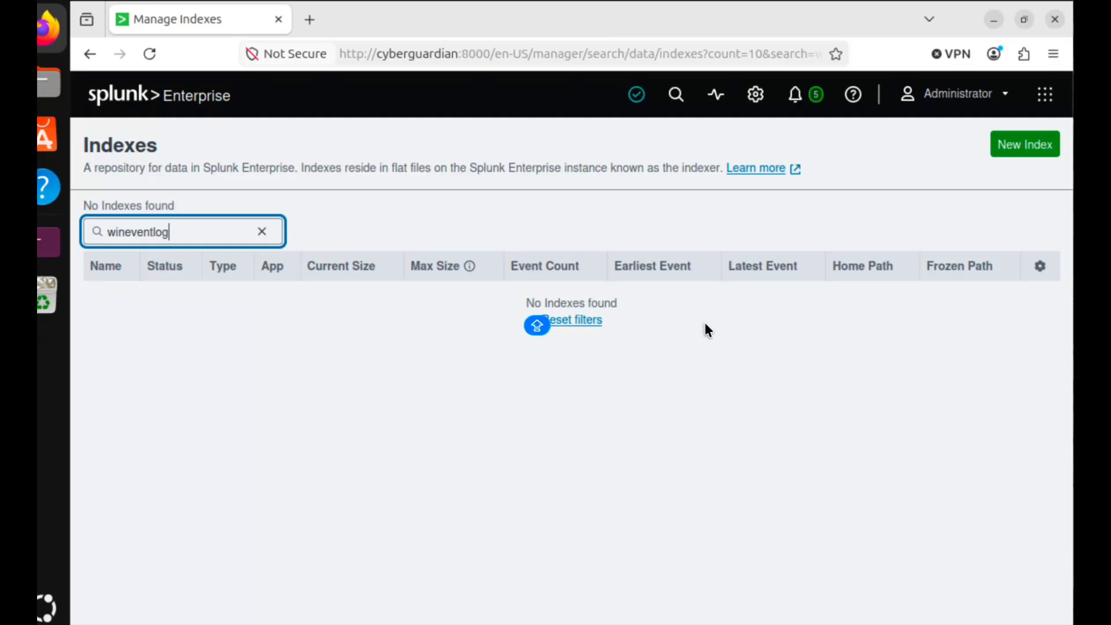
Create a new index named wineventlog and rerun the all-index search
{"action": "left_click", "coordinate": [1025, 144]}
{"action": "left_click", "coordinate": [757, 201]}
{"action": "type", "text": "w"}
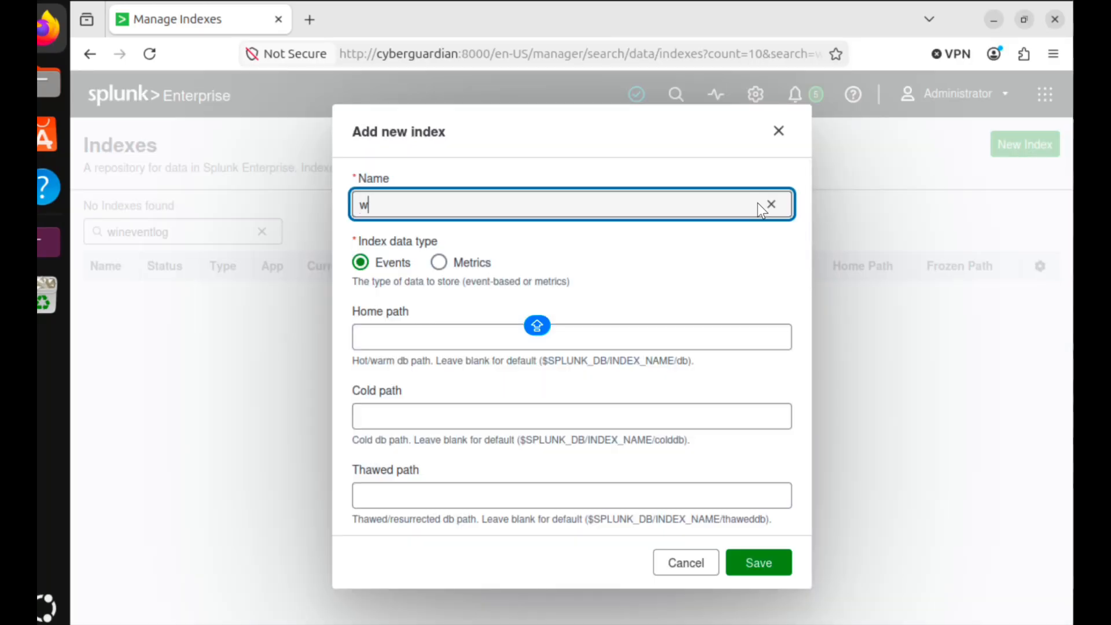
{"action": "type", "text": "ineventlog"}
{"action": "scroll", "coordinate": [753, 304], "scroll_direction": "down", "scroll_amount": 5}
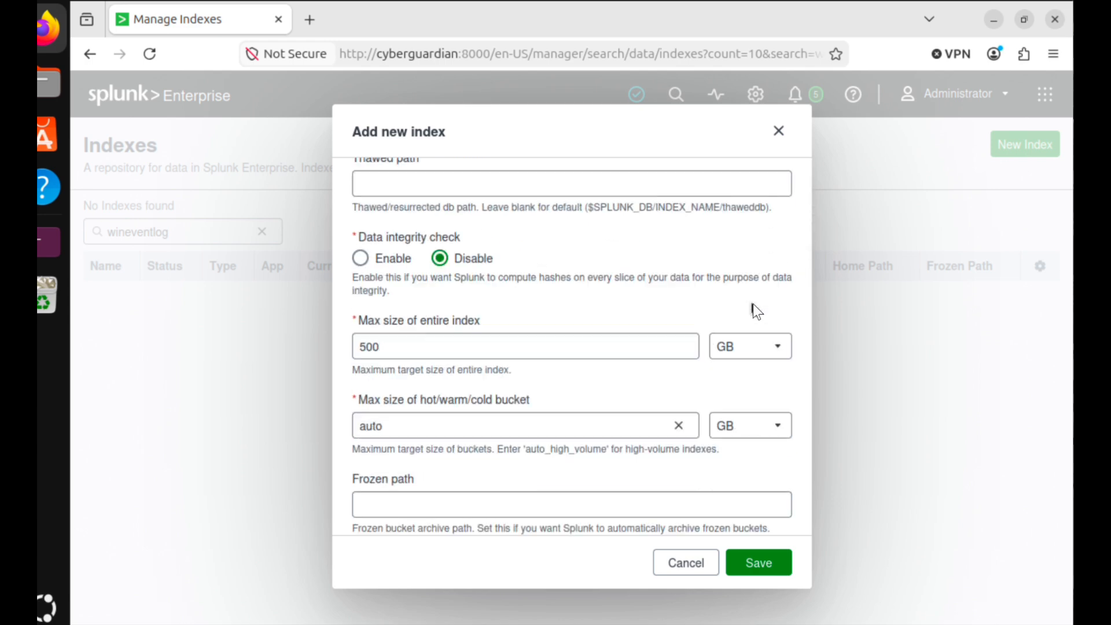
{"action": "scroll", "coordinate": [752, 307], "scroll_direction": "down", "scroll_amount": 5}
{"action": "left_click", "coordinate": [759, 562]}
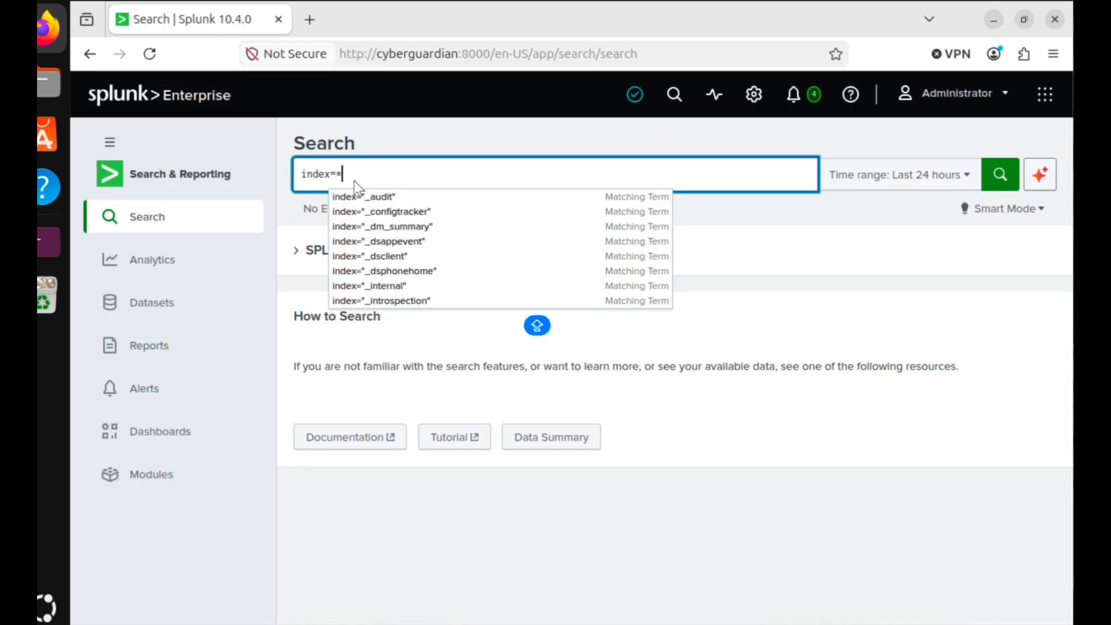
{"action": "left_click", "coordinate": [997, 174]}
{"action": "scroll", "coordinate": [612, 317], "scroll_direction": "down", "scroll_amount": 2}
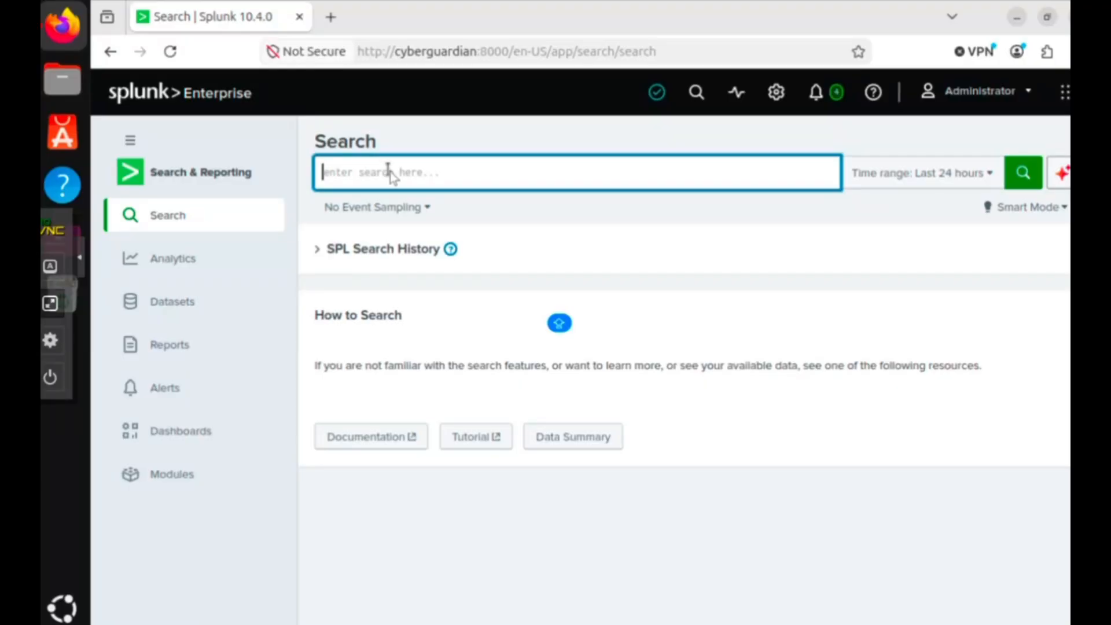
Run index=* and scroll through the fields and the 3,811 DC01 Security and Sysmon events
{"action": "type", "text": "ind"}
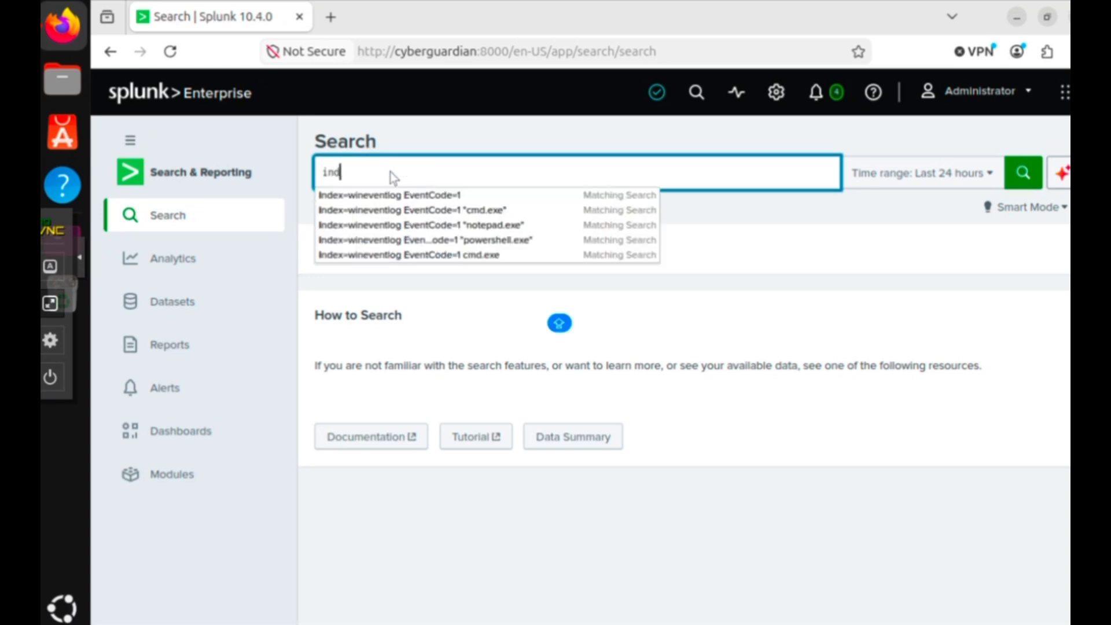
{"action": "type", "text": "ex=*"}
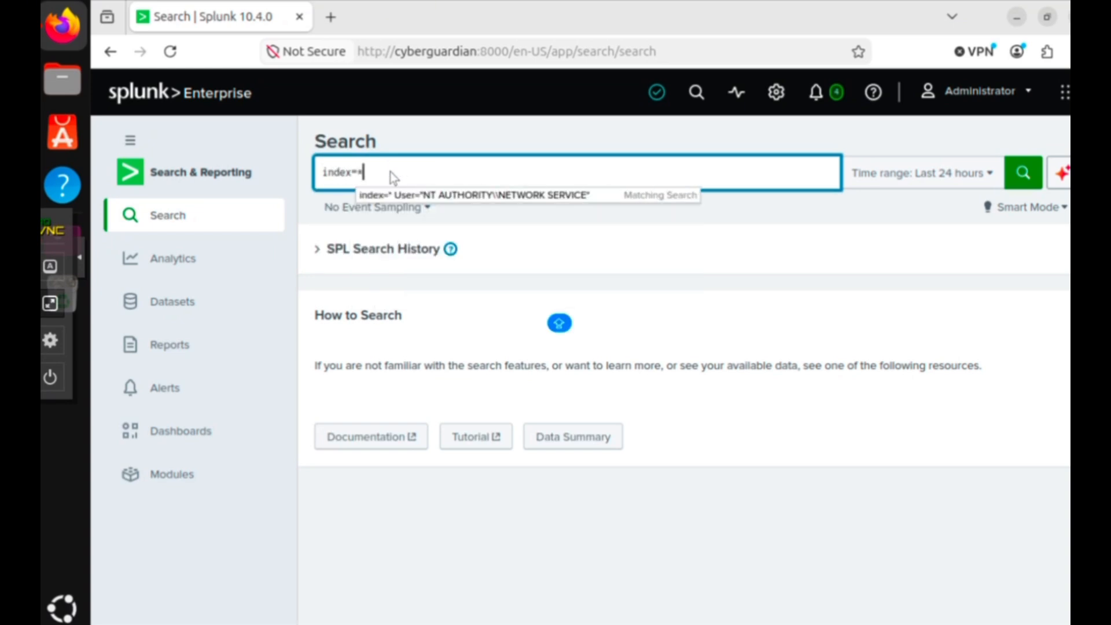
{"action": "key", "text": "Return"}
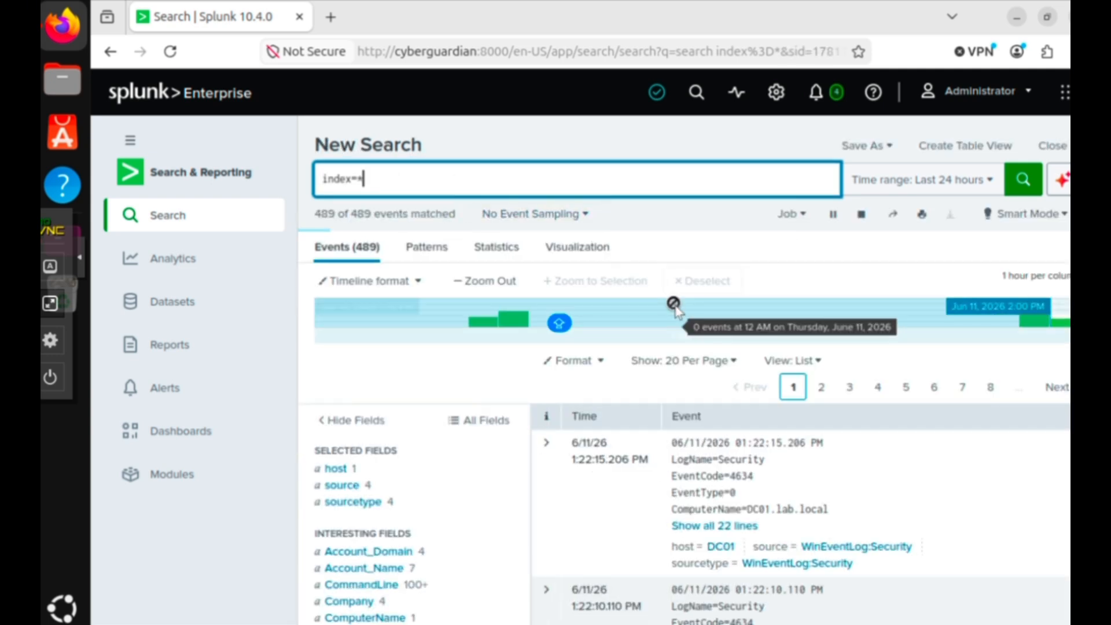
{"action": "scroll", "coordinate": [671, 301], "scroll_direction": "down", "scroll_amount": 2}
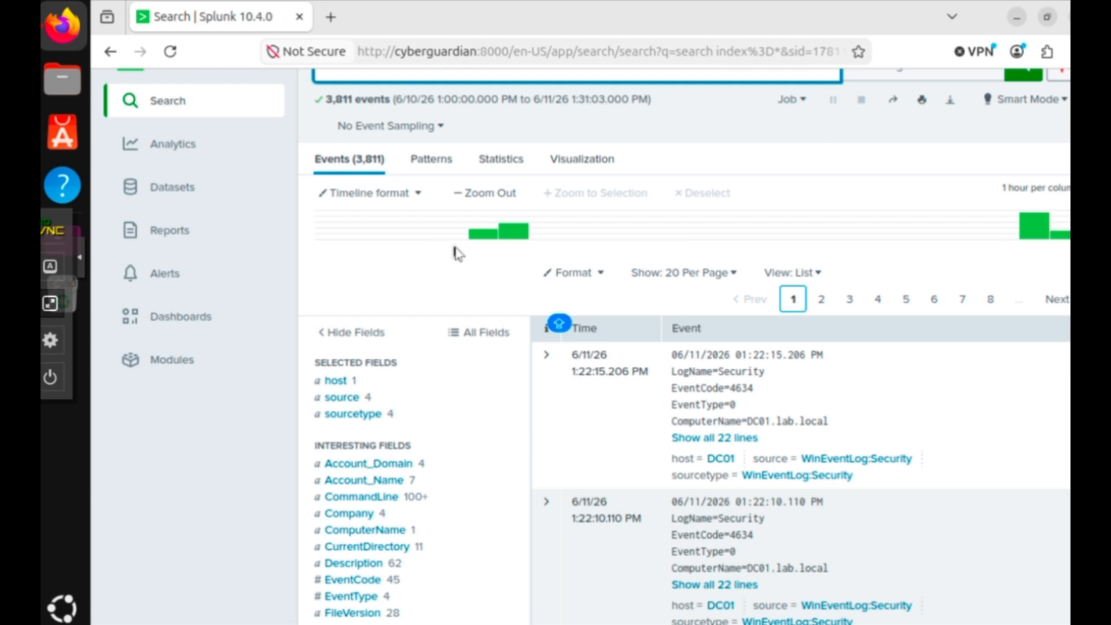
{"action": "scroll", "coordinate": [460, 253], "scroll_direction": "down", "scroll_amount": 4}
{"action": "scroll", "coordinate": [460, 253], "scroll_direction": "down", "scroll_amount": 2}
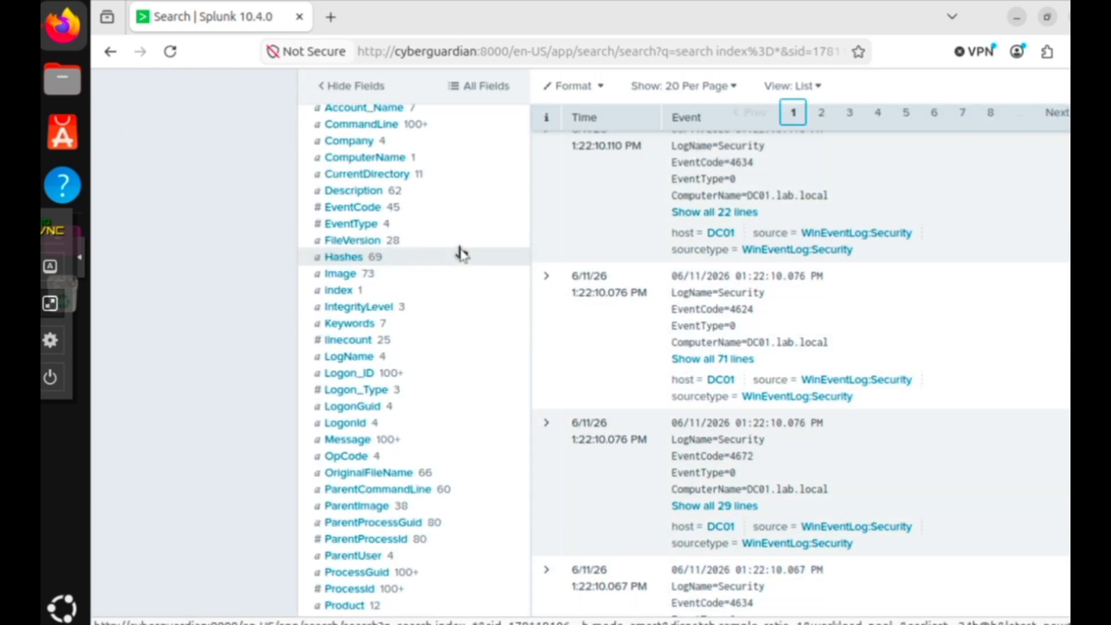
{"action": "scroll", "coordinate": [460, 254], "scroll_direction": "down", "scroll_amount": 2}
{"action": "scroll", "coordinate": [461, 254], "scroll_direction": "down", "scroll_amount": 2}
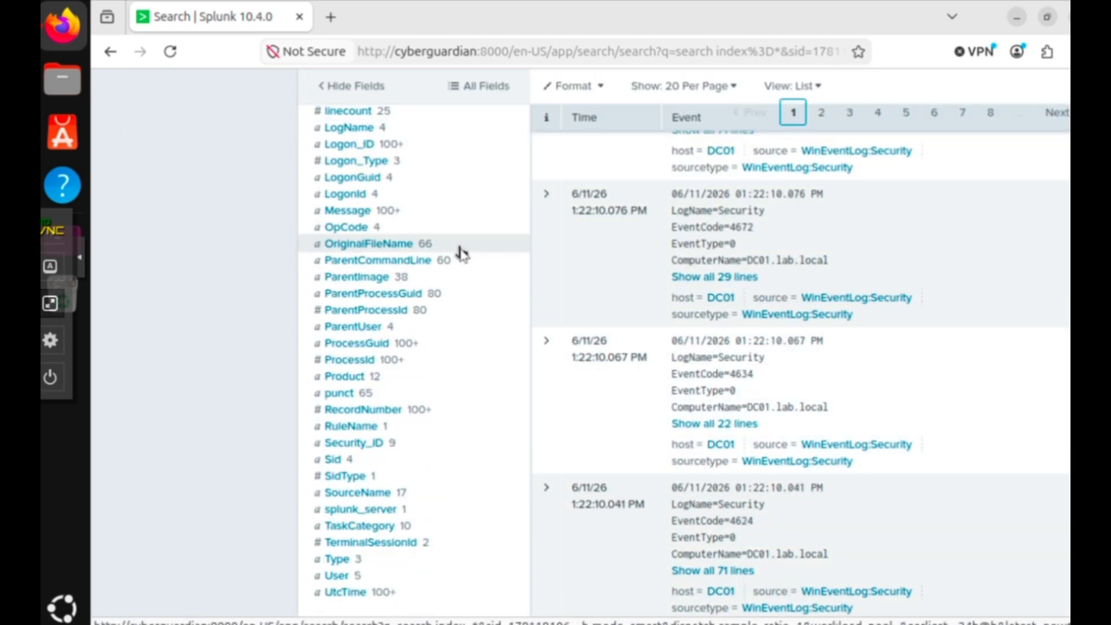
{"action": "scroll", "coordinate": [461, 254], "scroll_direction": "down", "scroll_amount": 2}
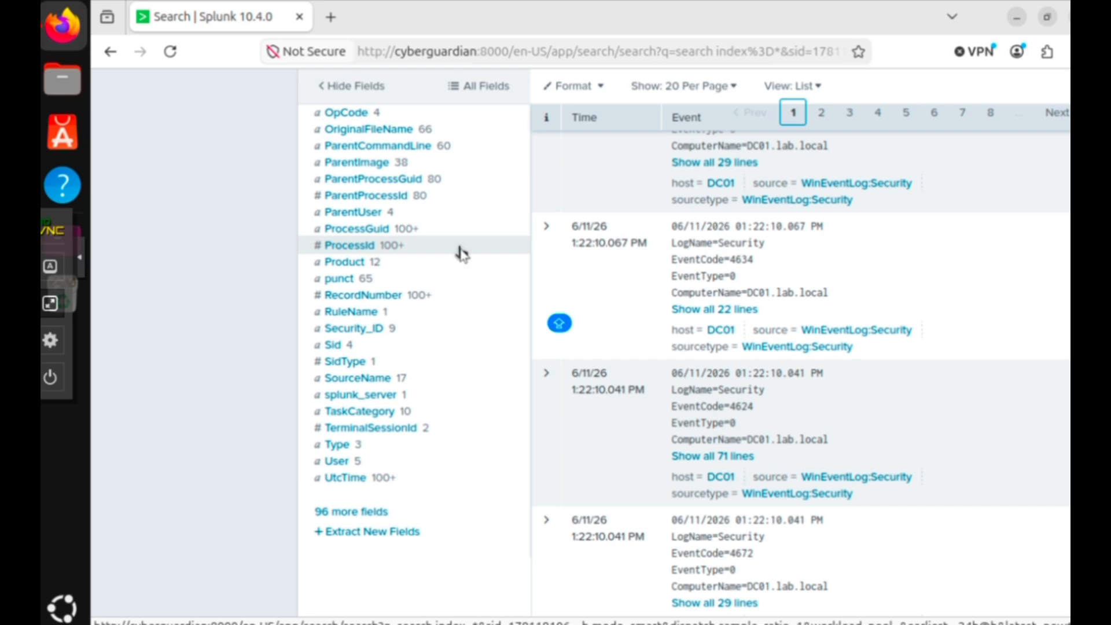
{"action": "scroll", "coordinate": [461, 253], "scroll_direction": "down", "scroll_amount": 2}
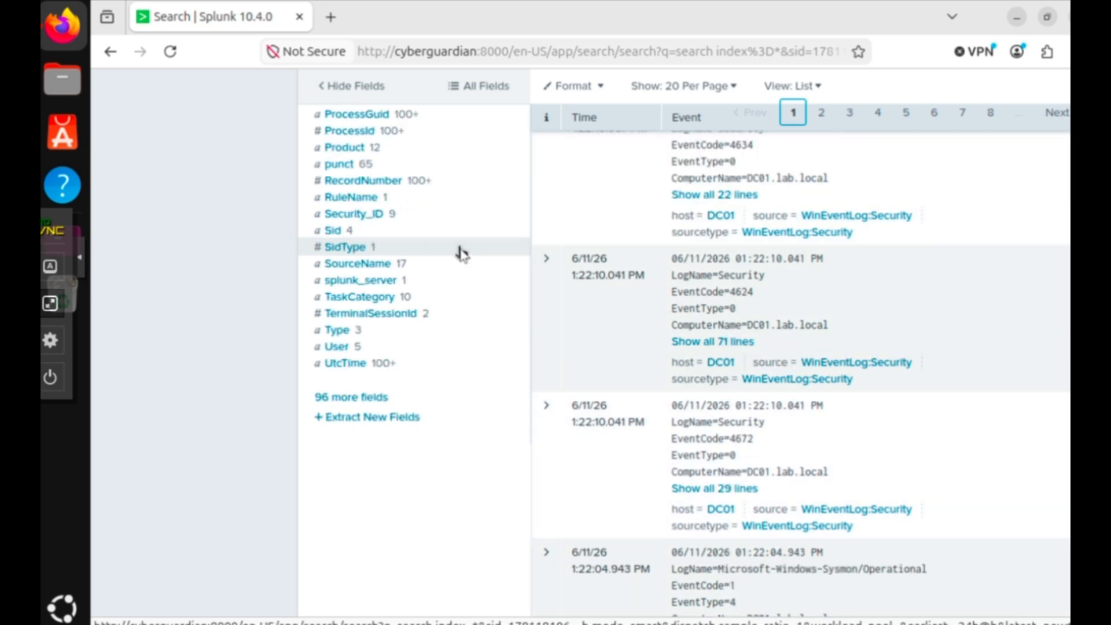
{"action": "scroll", "coordinate": [462, 253], "scroll_direction": "down", "scroll_amount": 6}
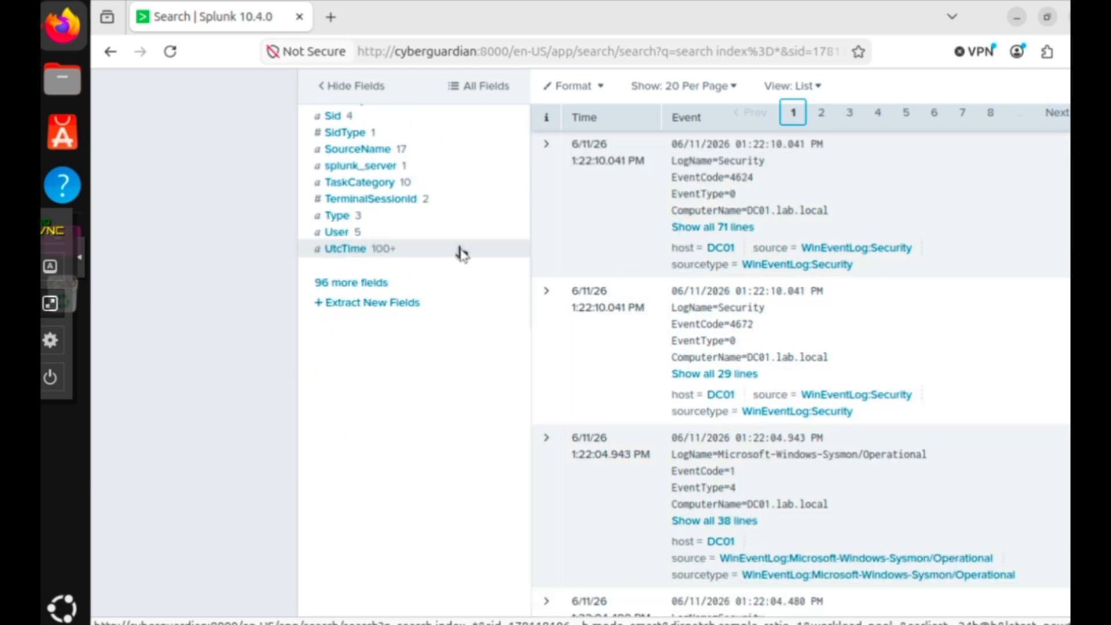
{"action": "scroll", "coordinate": [462, 253], "scroll_direction": "down", "scroll_amount": 15}
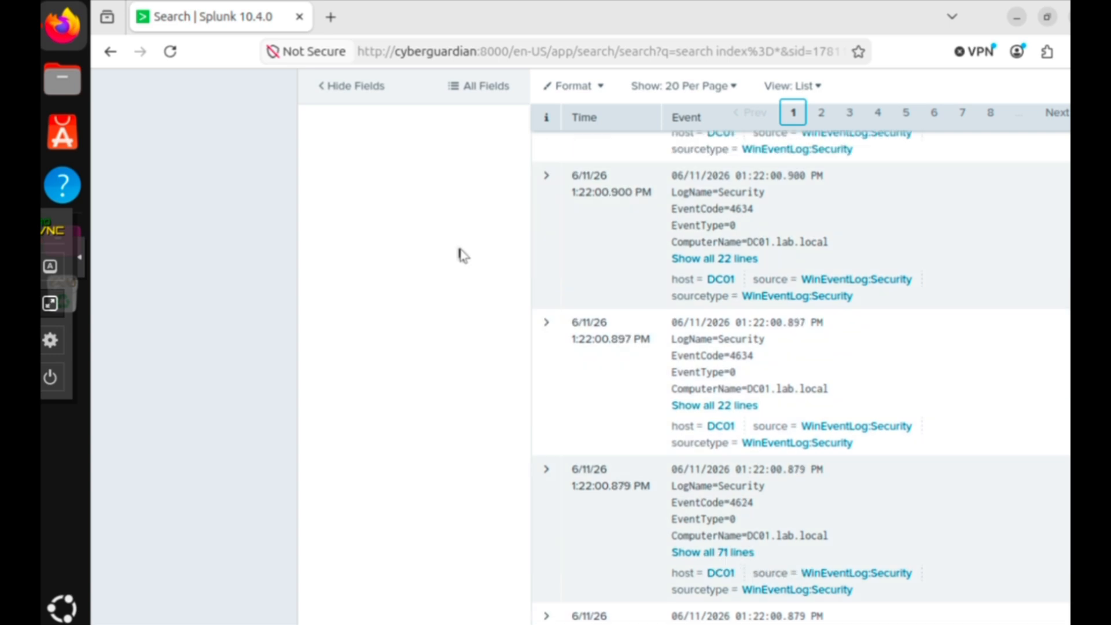
{"action": "scroll", "coordinate": [461, 253], "scroll_direction": "down", "scroll_amount": 9}
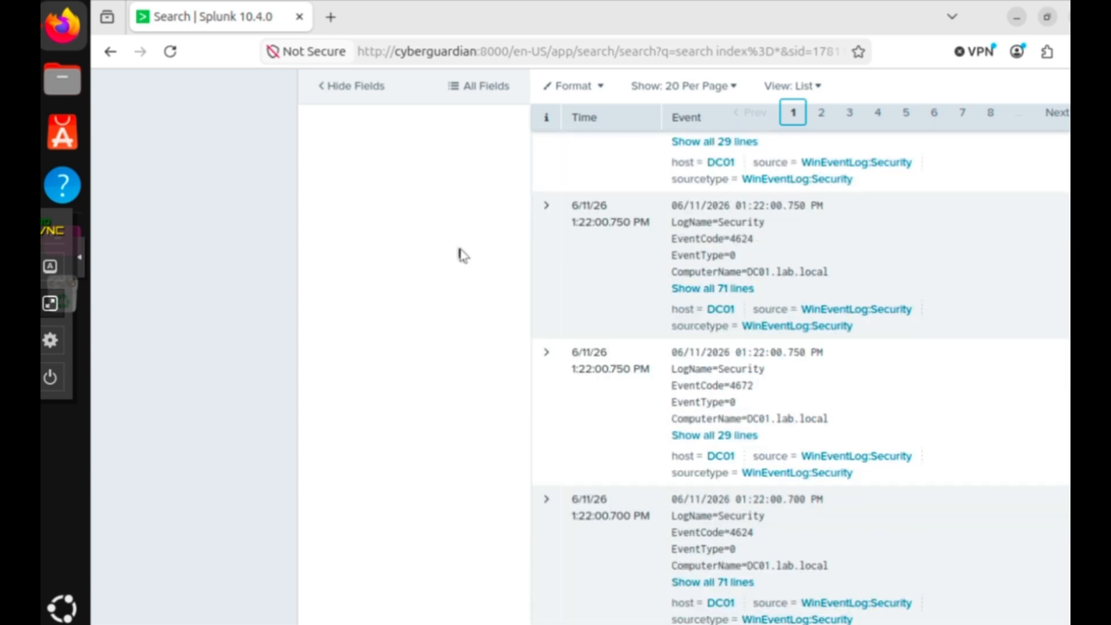
{"action": "scroll", "coordinate": [464, 255], "scroll_direction": "down", "scroll_amount": 5}
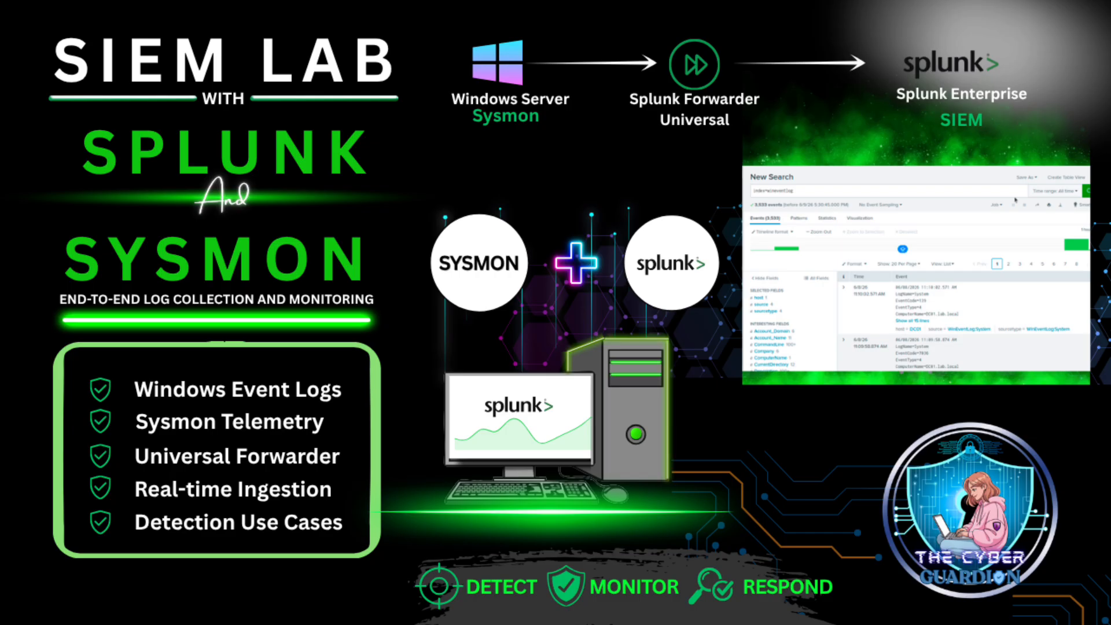